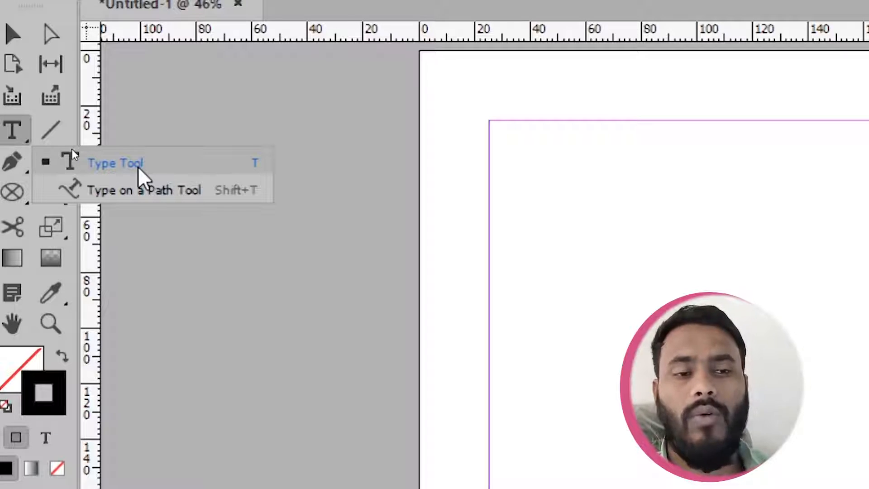
Draw a text frame about 117 mm wide and 65 mm high in the upper part of the page with the Type tool
{"action": "left_click", "coordinate": [139, 170]}
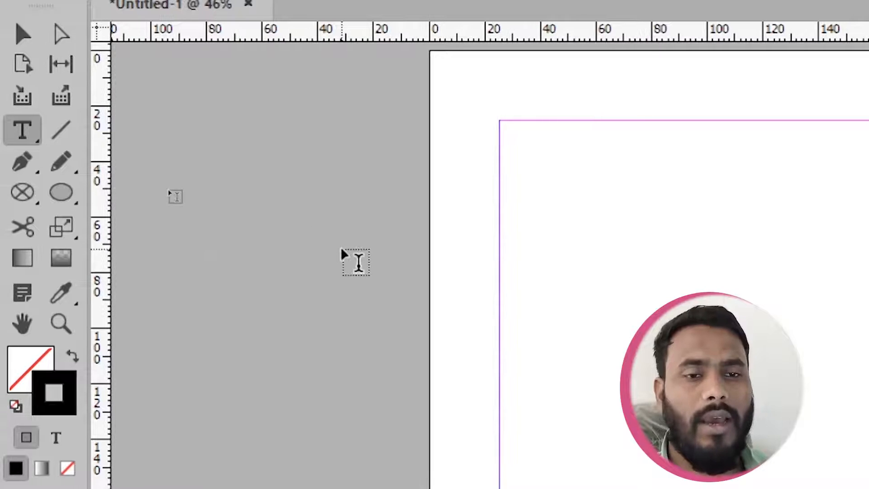
{"action": "left_click_drag", "start_coordinate": [561, 236], "coordinate": [868, 419]}
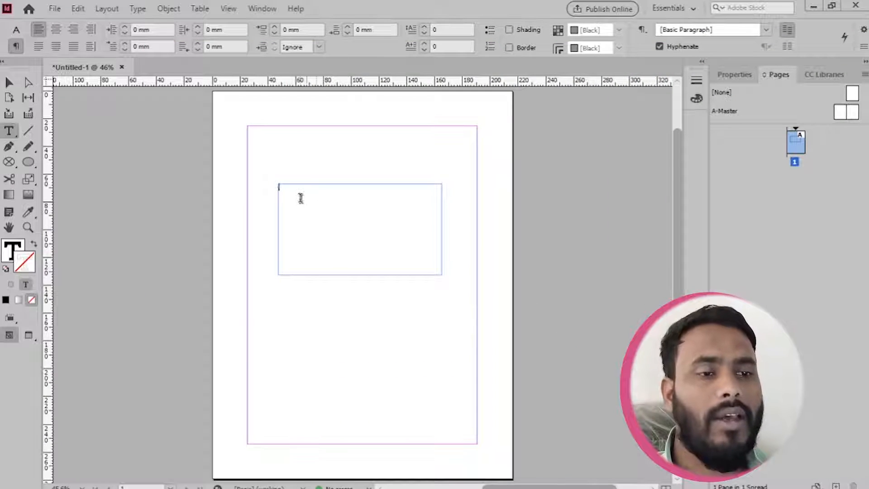
{"action": "scroll", "coordinate": [299, 198], "scroll_direction": "up", "scroll_amount": 1}
{"action": "scroll", "coordinate": [300, 199], "scroll_direction": "up", "scroll_amount": 1}
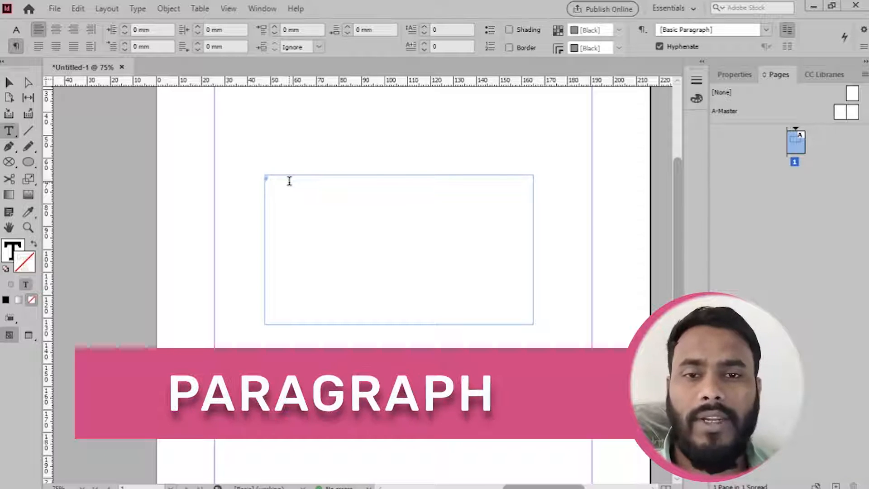
Enter the heading "Type tool in Adobe Indesign" on the first line of the text frame
{"action": "type", "text": "Adobe Indesign"}
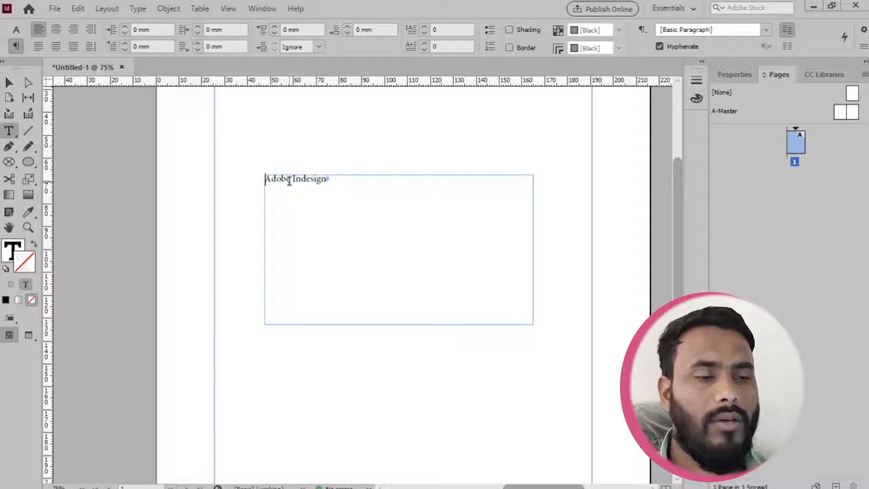
{"action": "type", "text": "Type "}
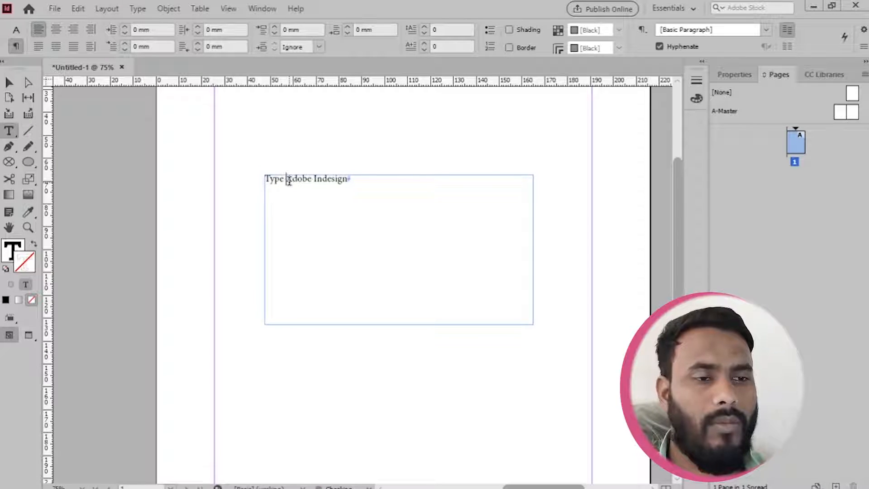
{"action": "type", "text": "tool in"}
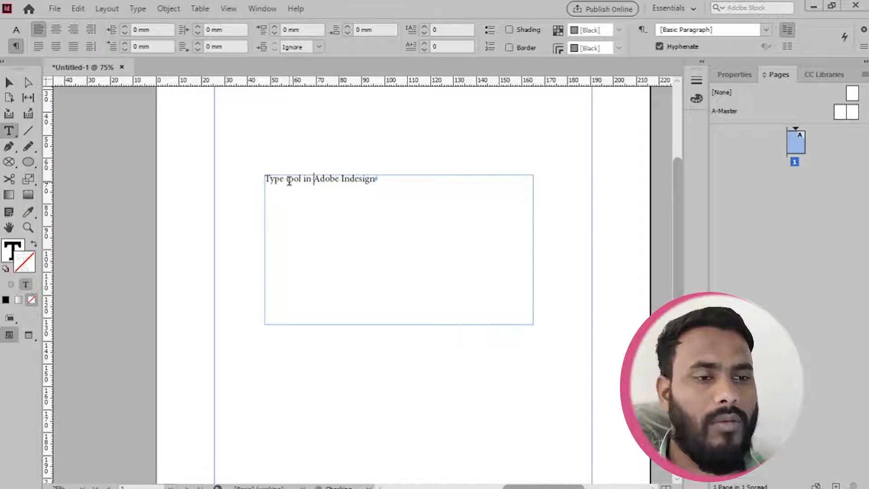
{"action": "key", "text": "shift+Home"}
{"action": "key", "text": "End"}
{"action": "key", "text": "shift+Home"}
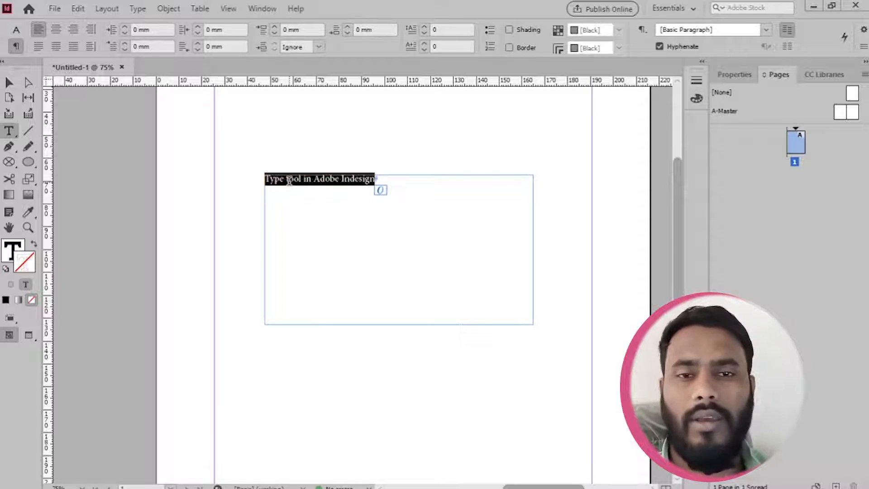
Leave a blank line below the heading and paste the "Essential foot care with precision nail trimming" paragraph, repeating it as body text
{"action": "key", "text": "End"}
{"action": "key", "text": "Return"}
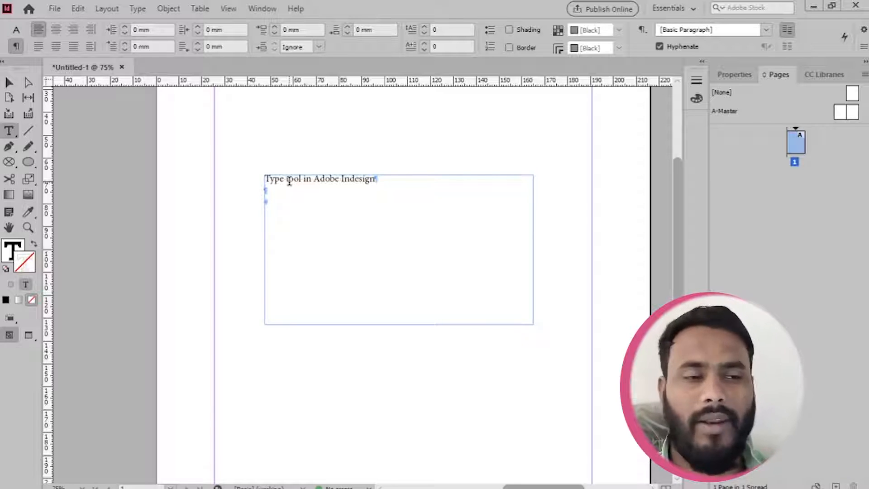
{"action": "key", "text": "ctrl+v"}
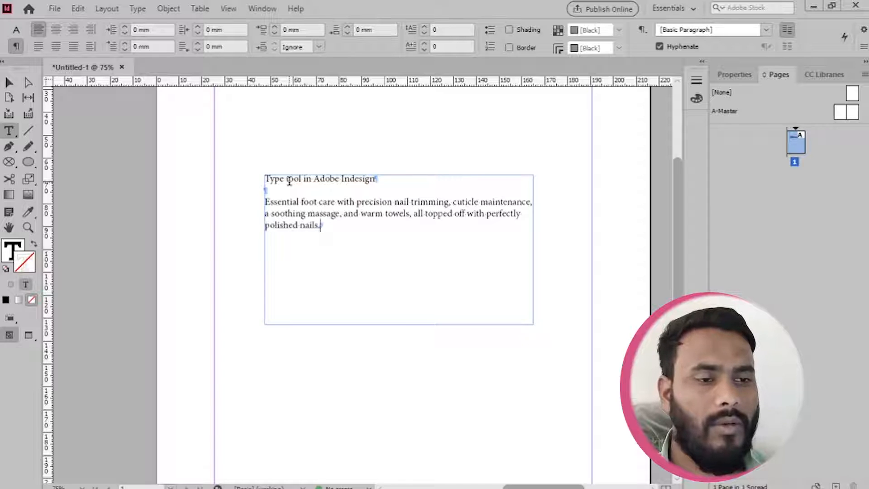
{"action": "key", "text": "Return"}
{"action": "type", "text": "Essential foot care with precision nail trimming, cuticle maintenance, a soothing massage, and warm towels, all topped off with perfectly polished nails."}
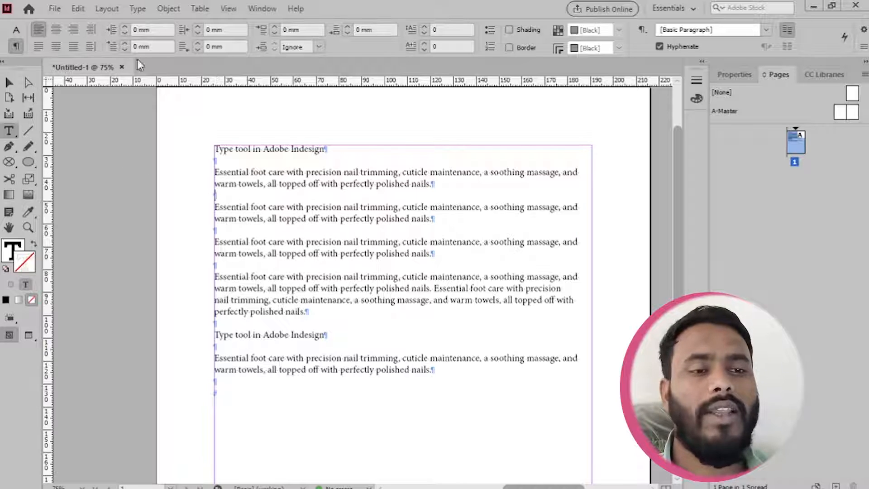
Show the character formatting controls, open the Character settings and move them over the upper area of the document
{"action": "left_click", "coordinate": [16, 31]}
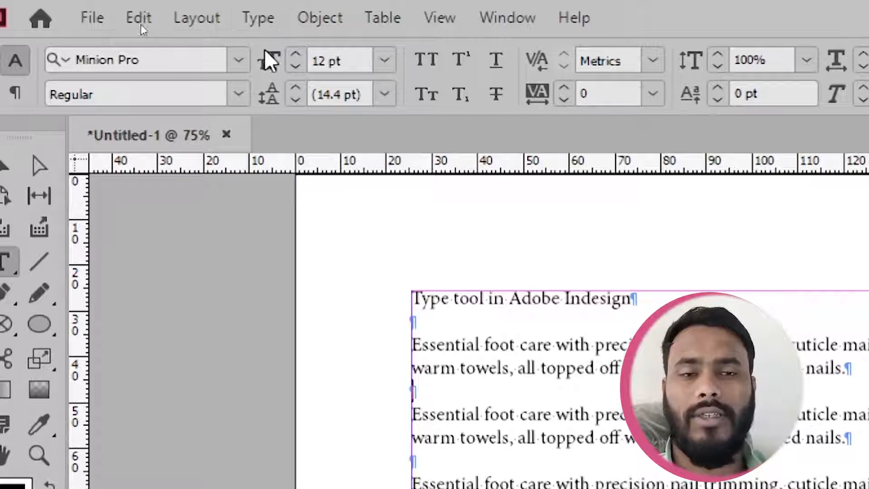
{"action": "left_click", "coordinate": [259, 22]}
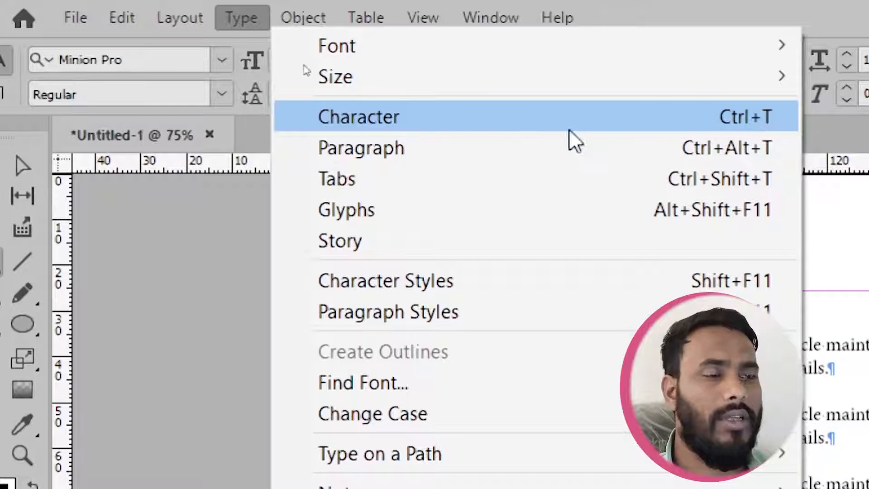
{"action": "left_click", "coordinate": [490, 117]}
{"action": "left_click_drag", "start_coordinate": [749, 154], "coordinate": [436, 103]}
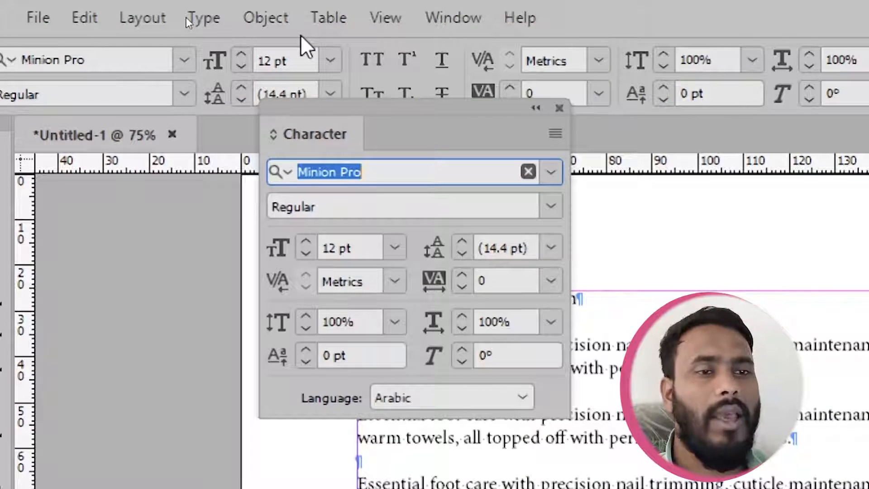
Open the Paragraph settings and arrange them next to the Character settings
{"action": "left_click", "coordinate": [210, 22]}
{"action": "left_click", "coordinate": [472, 136]}
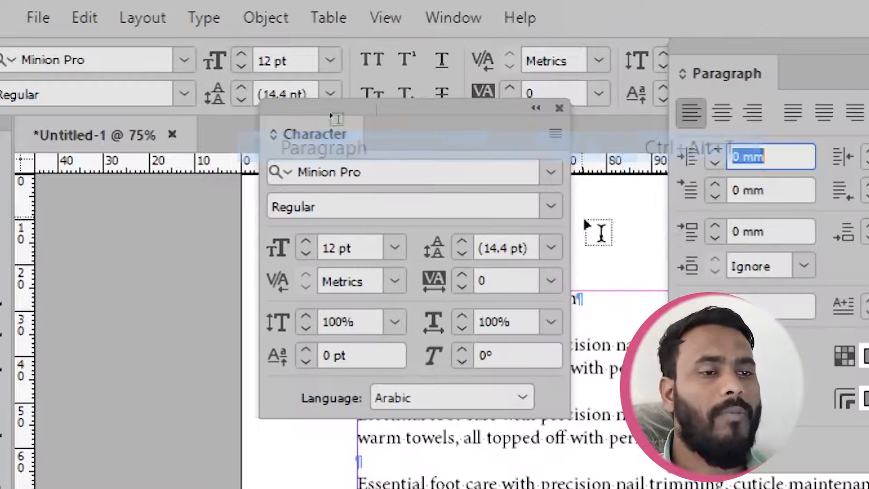
{"action": "double_click", "coordinate": [730, 48]}
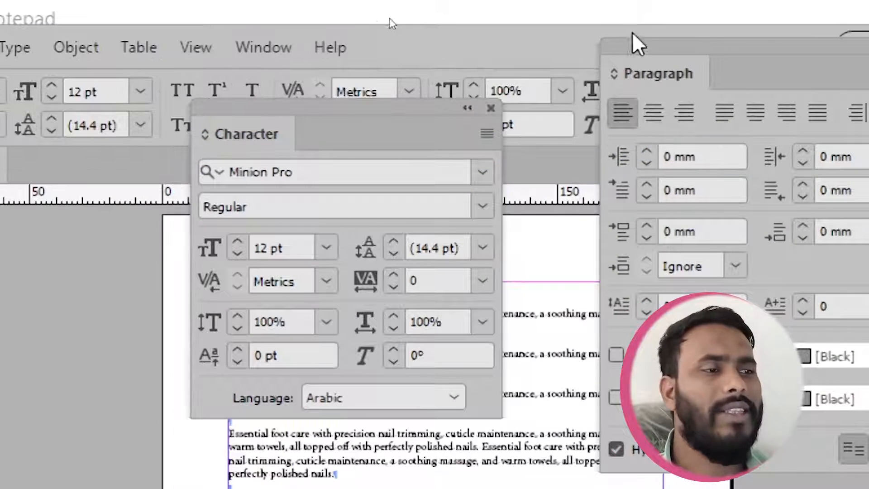
{"action": "left_click_drag", "start_coordinate": [669, 54], "coordinate": [496, 111]}
{"action": "left_click_drag", "start_coordinate": [384, 115], "coordinate": [253, 133]}
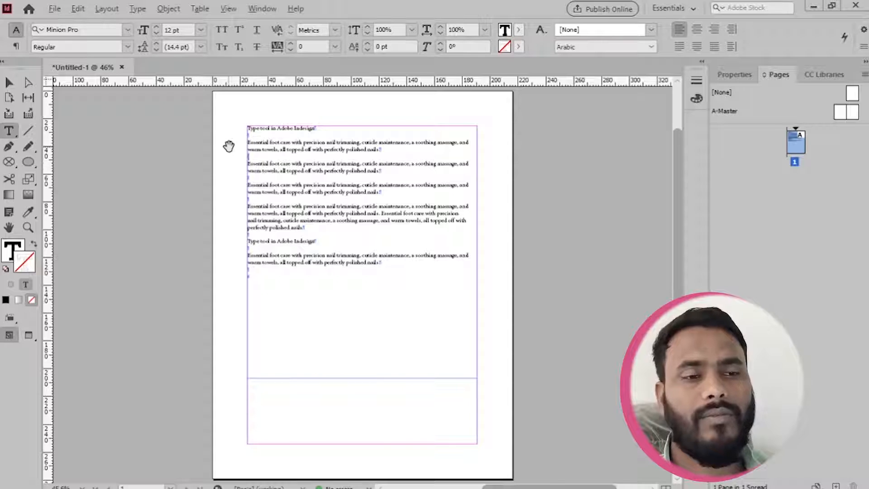
Select and copy the first heading line, and set its font to Nexa Bold
{"action": "scroll", "coordinate": [230, 147], "scroll_direction": "up", "scroll_amount": 4}
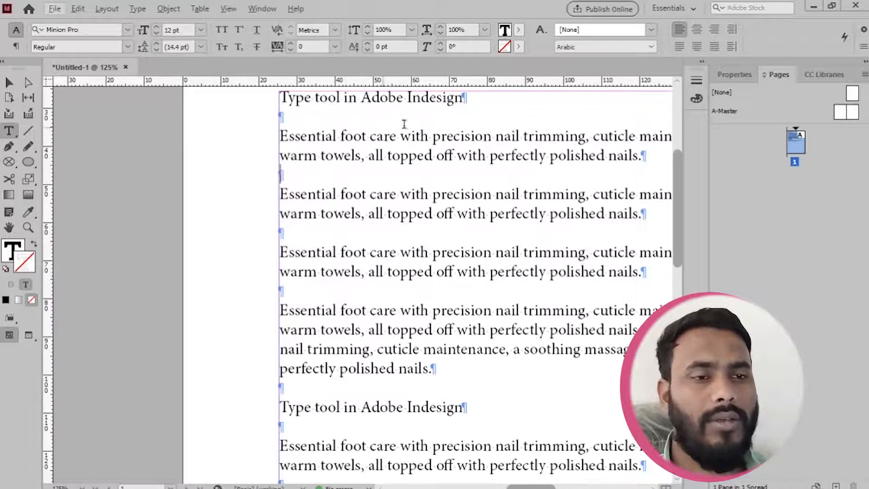
{"action": "scroll", "coordinate": [426, 198], "scroll_direction": "up", "scroll_amount": 3}
{"action": "left_click", "coordinate": [404, 227]}
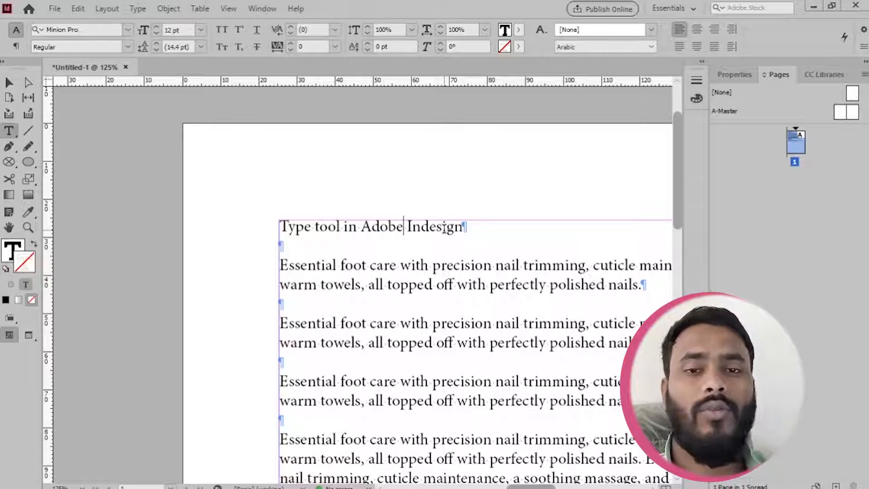
{"action": "triple_click", "coordinate": [444, 226]}
{"action": "key", "text": "ctrl+c"}
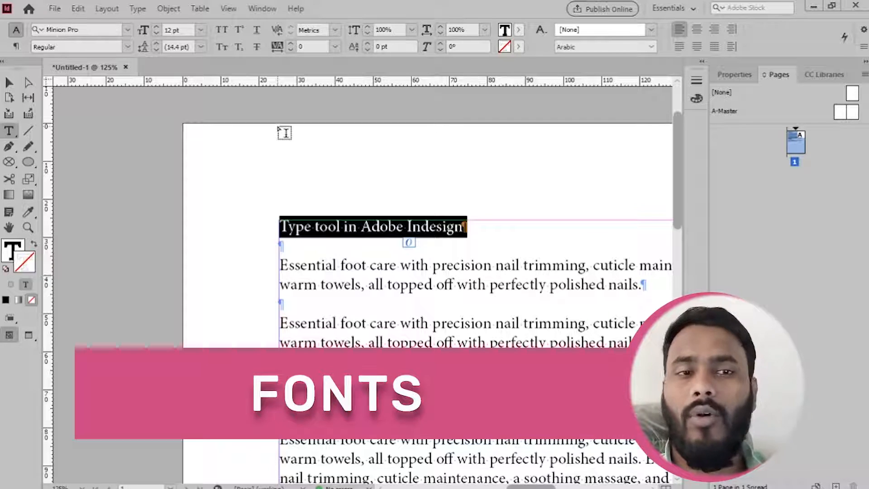
{"action": "left_click", "coordinate": [128, 31]}
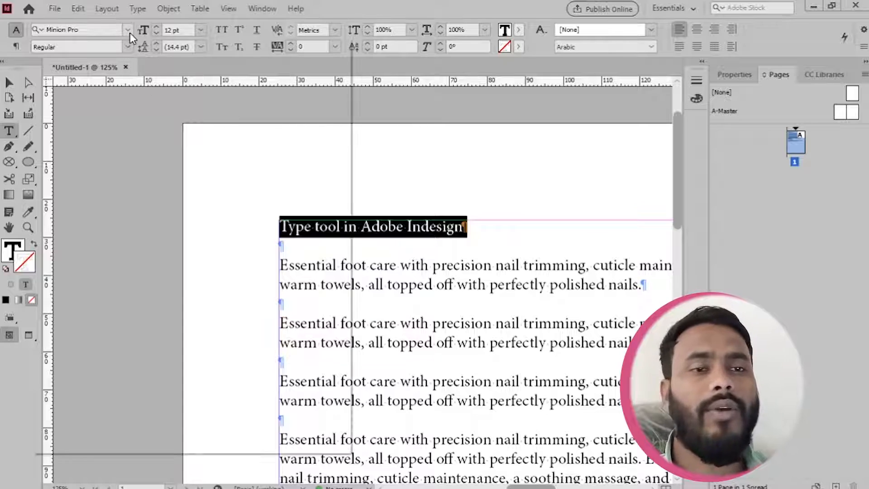
{"action": "left_click", "coordinate": [126, 168]}
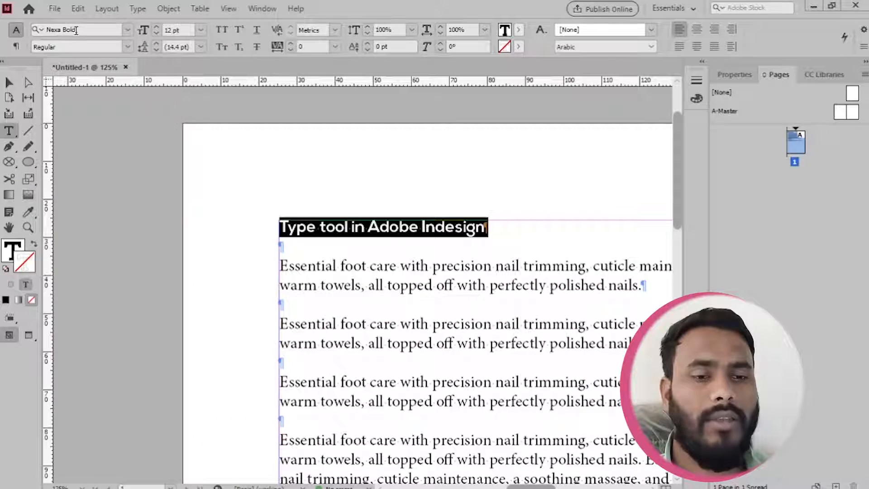
Search the fonts for Rubik, preview its styles and apply Rubik Bold to the selected heading
{"action": "left_click", "coordinate": [76, 30]}
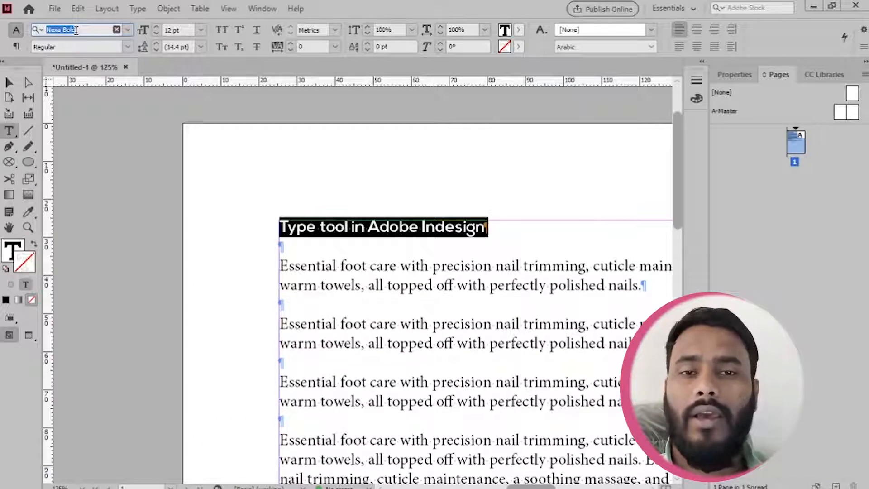
{"action": "type", "text": "rubi"}
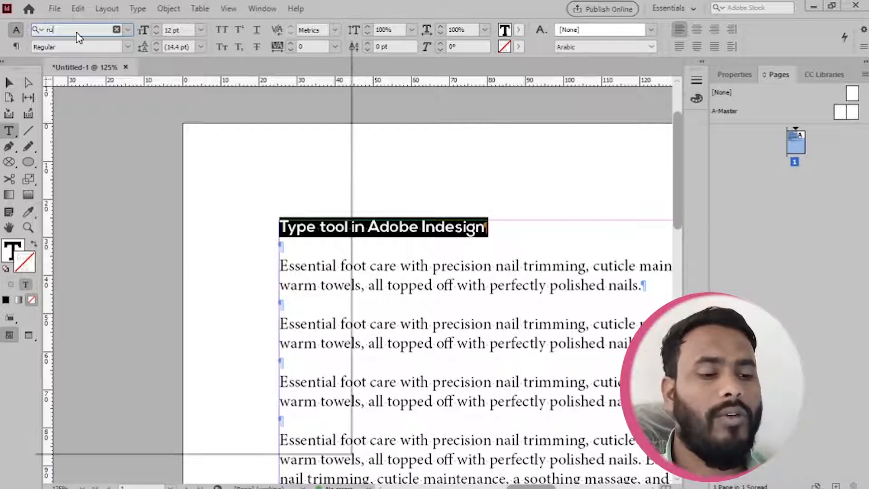
{"action": "key", "text": "Down"}
{"action": "key", "text": "Down"}
{"action": "key", "text": "Down"}
{"action": "key", "text": "Down"}
{"action": "key", "text": "Down"}
{"action": "key", "text": "Down"}
{"action": "key", "text": "Down"}
{"action": "key", "text": "Down"}
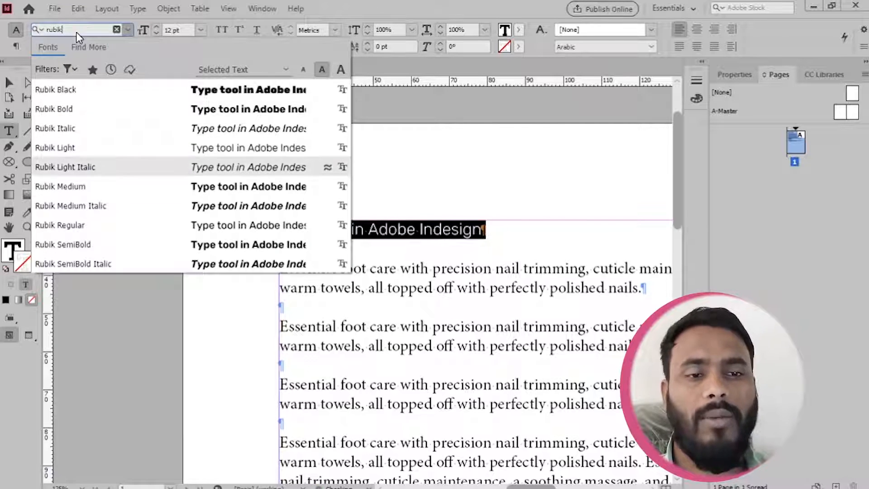
{"action": "key", "text": "Up"}
{"action": "key", "text": "Up"}
{"action": "key", "text": "Up"}
{"action": "key", "text": "Up"}
{"action": "key", "text": "Up"}
{"action": "key", "text": "Up"}
{"action": "key", "text": "Up"}
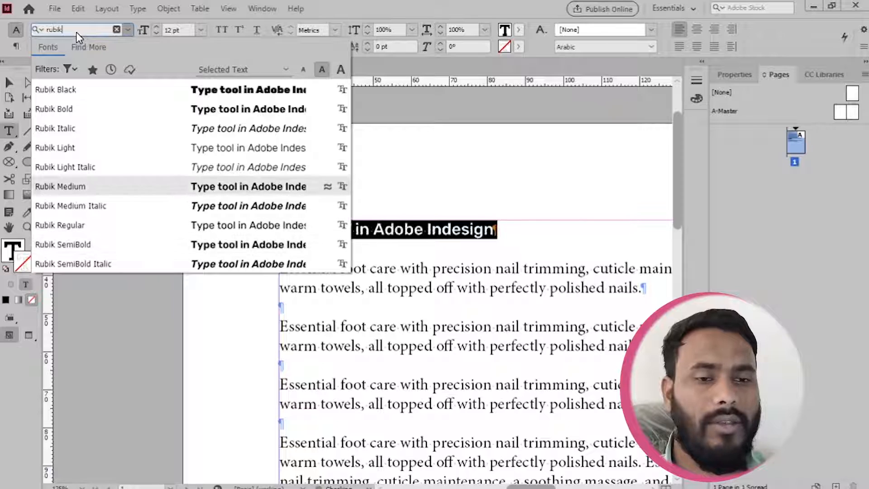
{"action": "key", "text": "Return"}
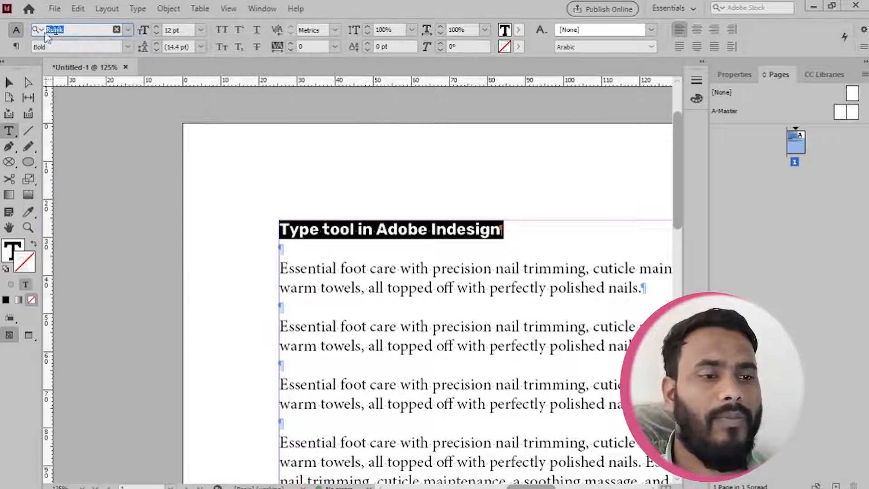
Duplicate the heading "Type tool in Adobe Indesign" onto a new line directly beneath it and select the copy
{"action": "left_click", "coordinate": [520, 231]}
{"action": "triple_click", "coordinate": [520, 231]}
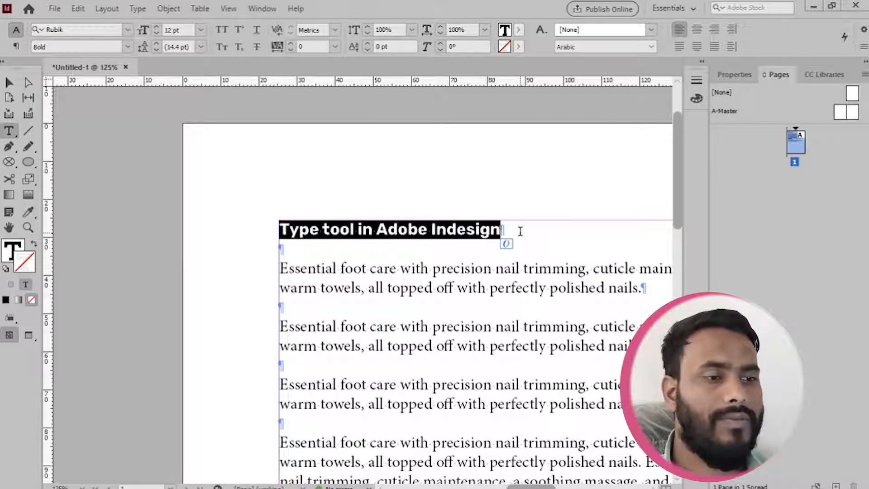
{"action": "left_click", "coordinate": [520, 231]}
{"action": "key", "text": "Down"}
{"action": "triple_click", "coordinate": [520, 231]}
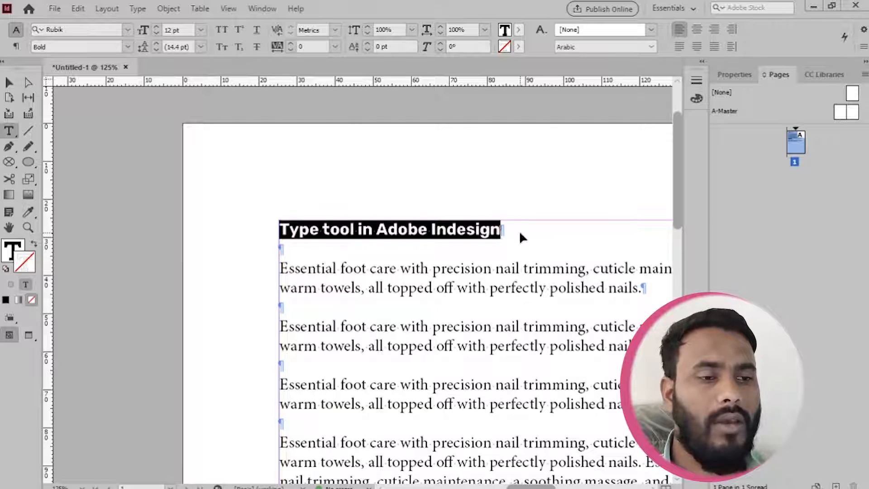
{"action": "left_click", "coordinate": [520, 231]}
{"action": "key", "text": "Return"}
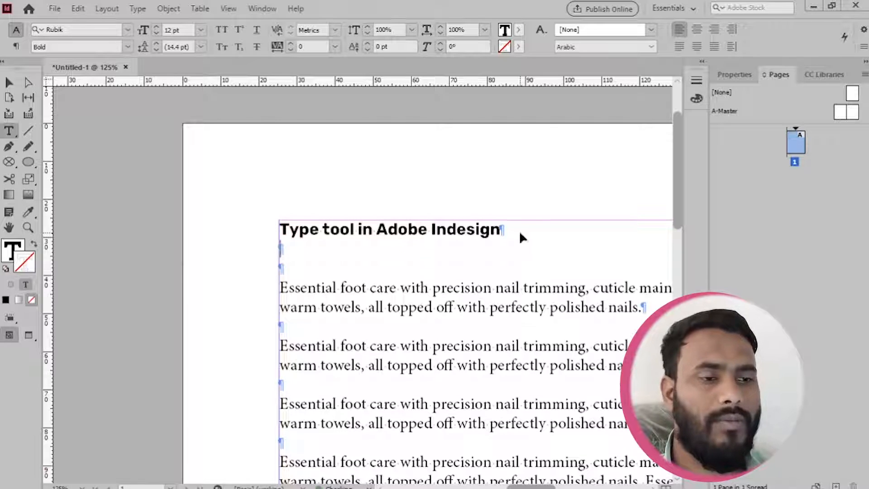
{"action": "key", "text": "ctrl+v"}
{"action": "key", "text": "shift+Home"}
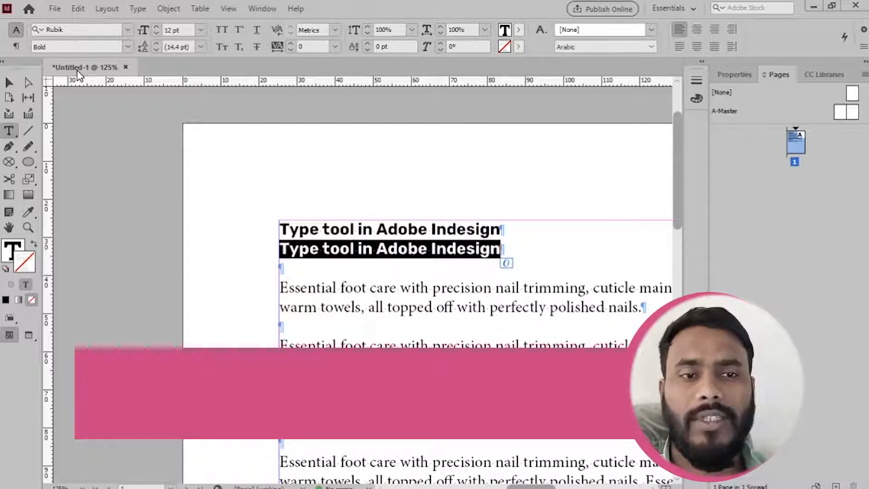
Try the Regular, Medium and SemiBold font styles on the duplicated heading
{"action": "left_click", "coordinate": [128, 46]}
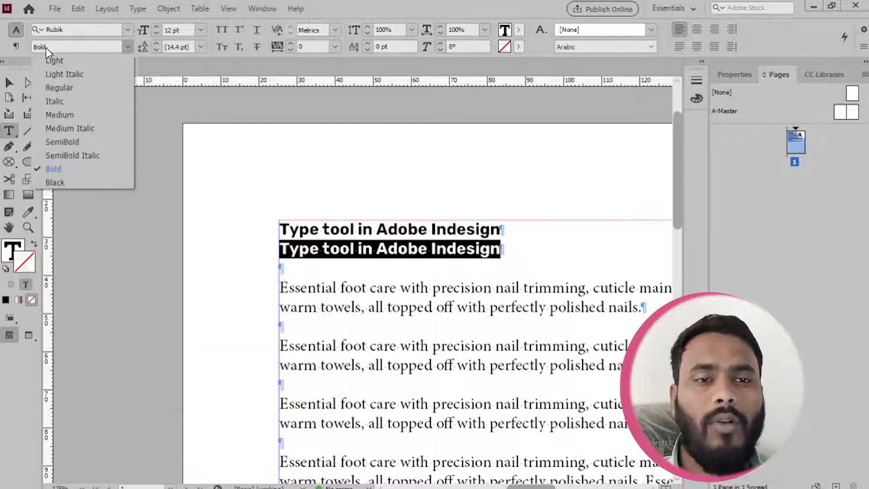
{"action": "left_click", "coordinate": [76, 89]}
{"action": "left_click", "coordinate": [127, 47]}
{"action": "left_click", "coordinate": [68, 111]}
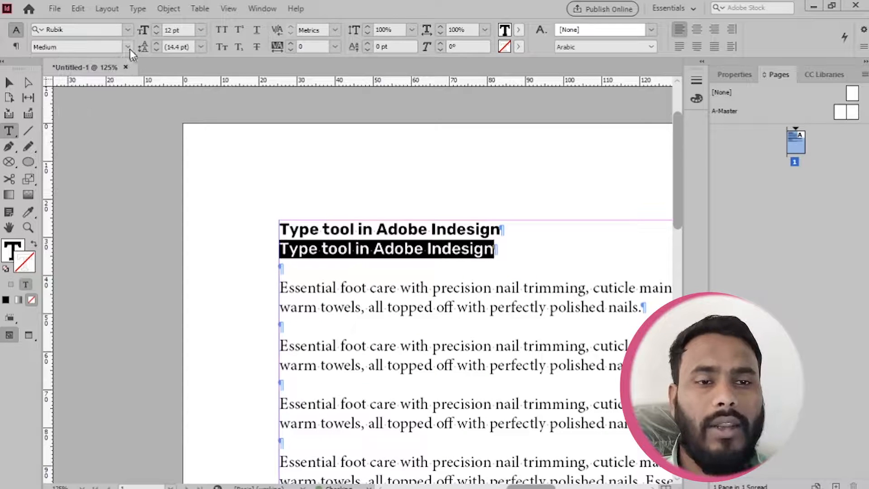
{"action": "left_click", "coordinate": [128, 47]}
{"action": "left_click", "coordinate": [71, 142]}
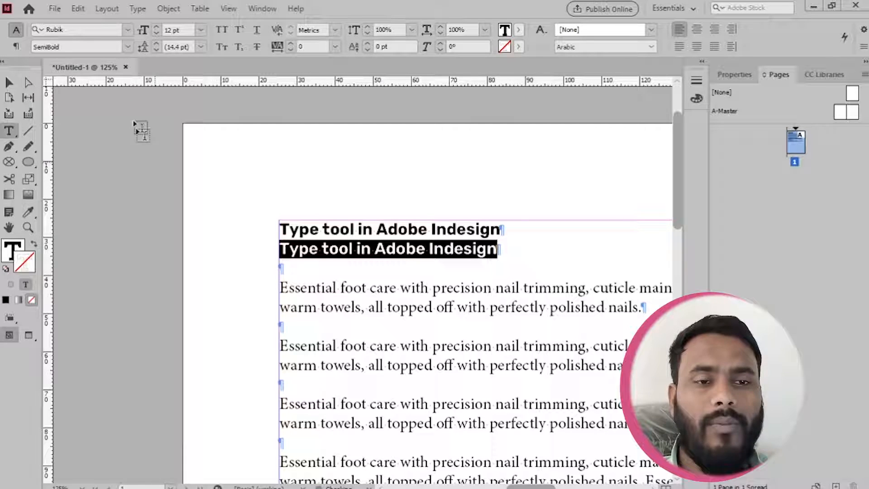
Set the duplicated heading's font style to Light and deselect the text
{"action": "left_click", "coordinate": [131, 47]}
{"action": "left_click", "coordinate": [71, 60]}
{"action": "left_click", "coordinate": [465, 249]}
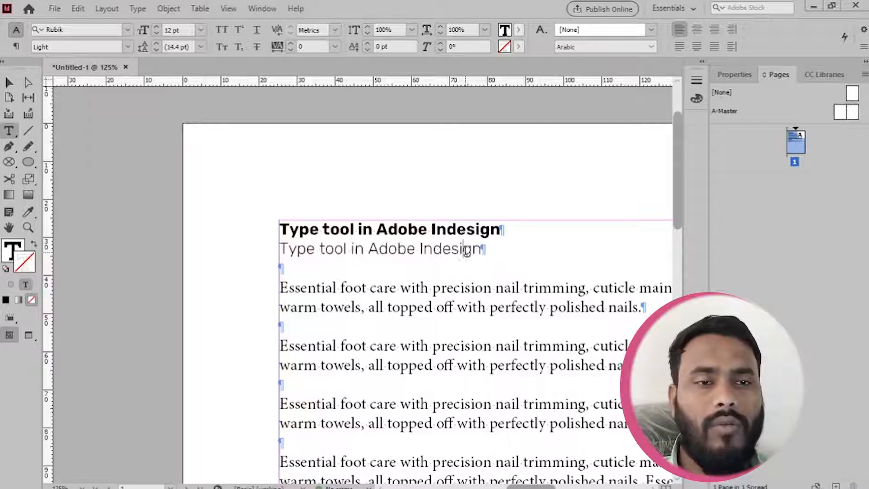
{"action": "left_click", "coordinate": [518, 251]}
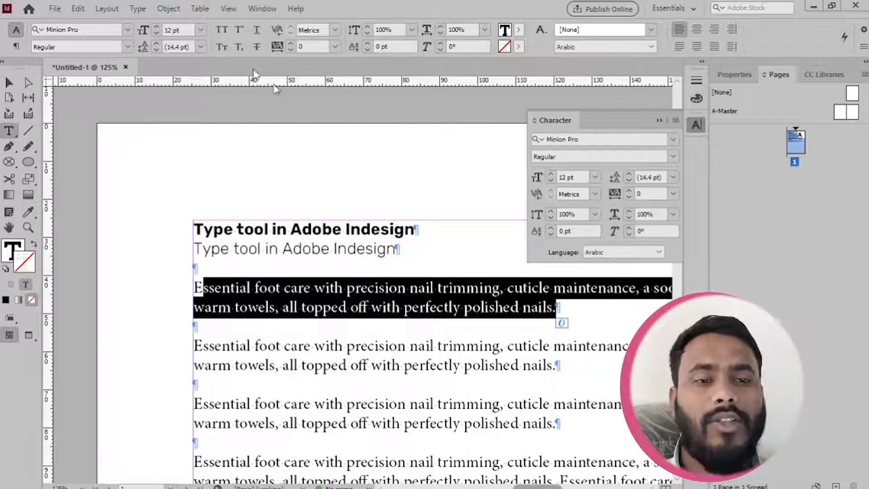
Add another copy of the light heading beneath it and try font sizes 24 pt and 12 pt on the copy
{"action": "left_click", "coordinate": [342, 260]}
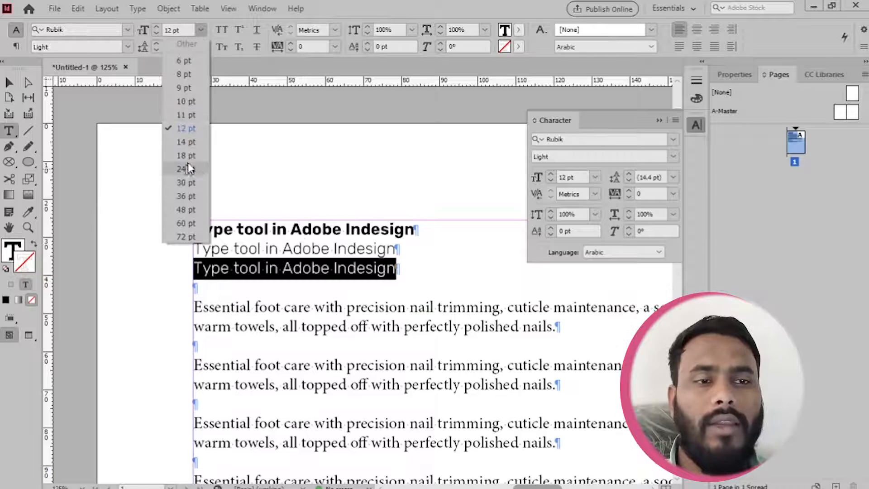
{"action": "left_click", "coordinate": [186, 169]}
{"action": "left_click", "coordinate": [201, 30]}
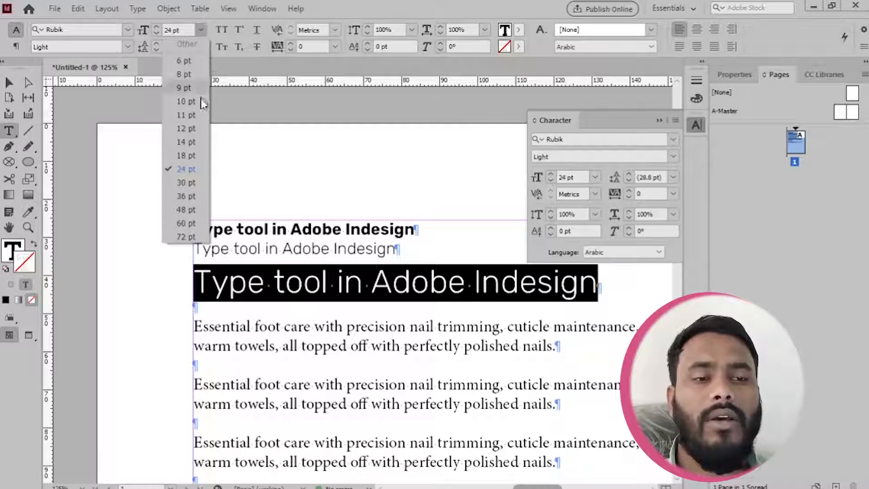
{"action": "left_click", "coordinate": [185, 128]}
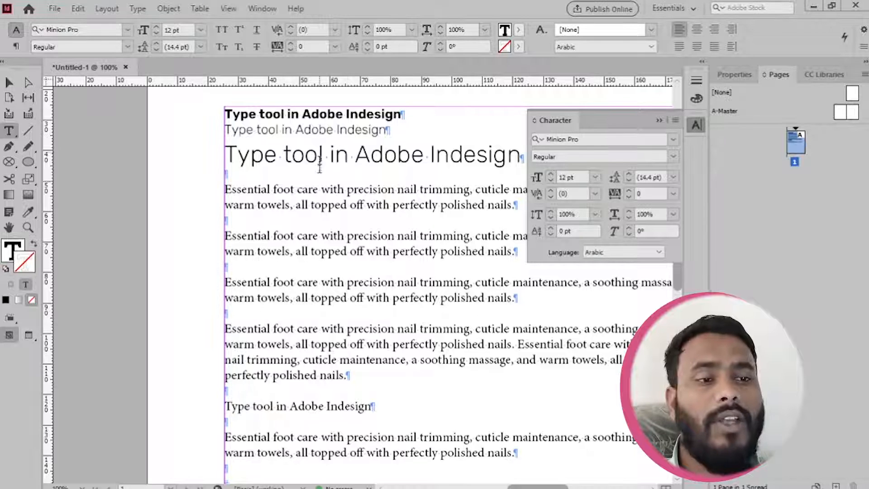
Select the first body paragraph, try a leading of 24 pt, set it to 30 pt and deselect the text
{"action": "left_click", "coordinate": [255, 205]}
{"action": "left_click_drag", "start_coordinate": [225, 188], "coordinate": [520, 206]}
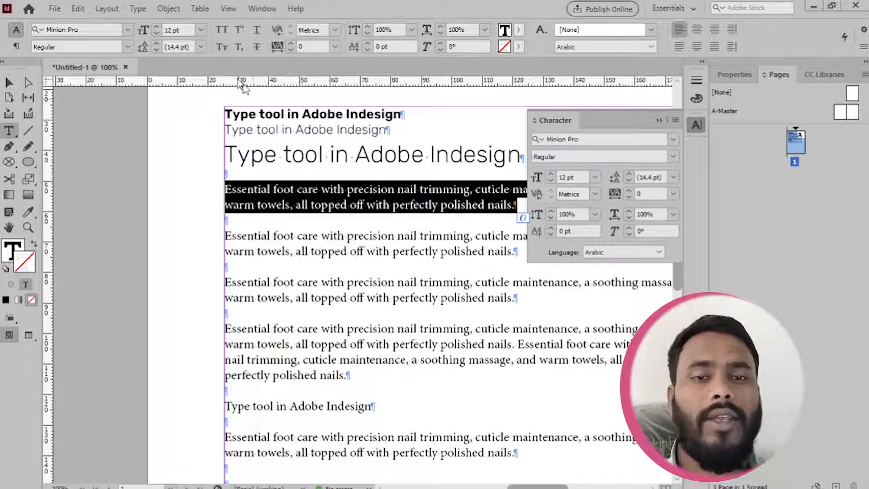
{"action": "left_click", "coordinate": [200, 46]}
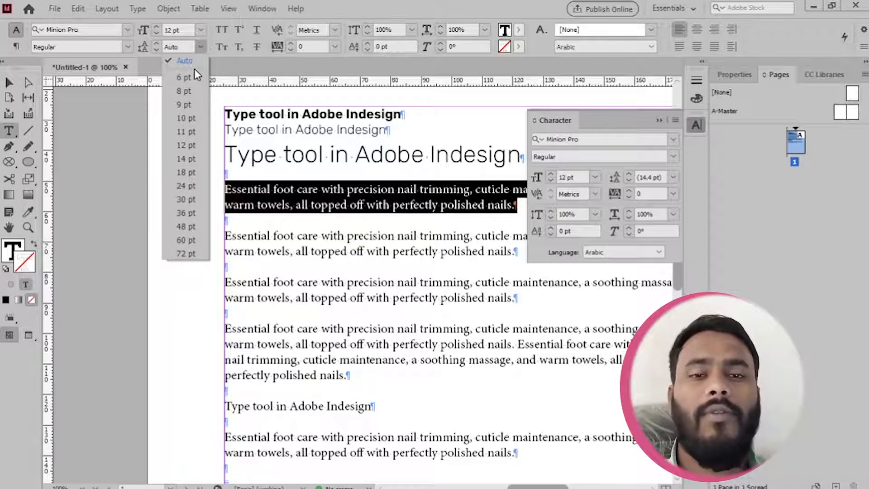
{"action": "left_click", "coordinate": [188, 185]}
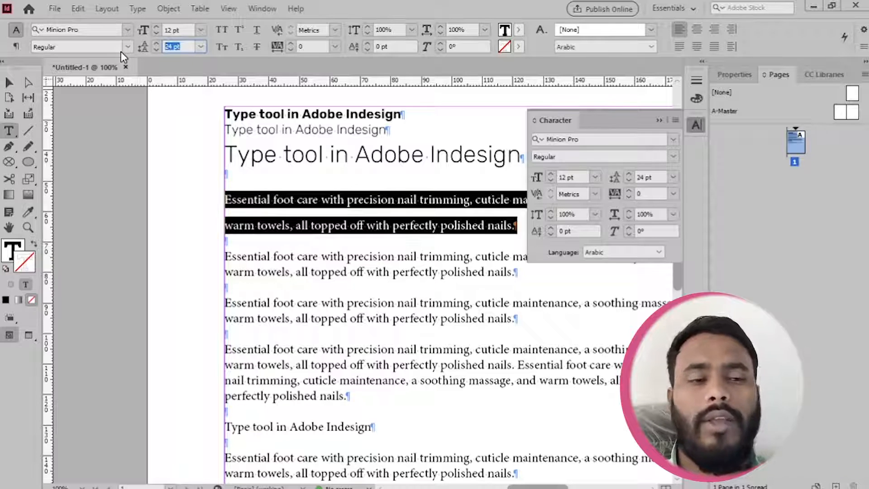
{"action": "type", "text": "30"}
{"action": "key", "text": "Return"}
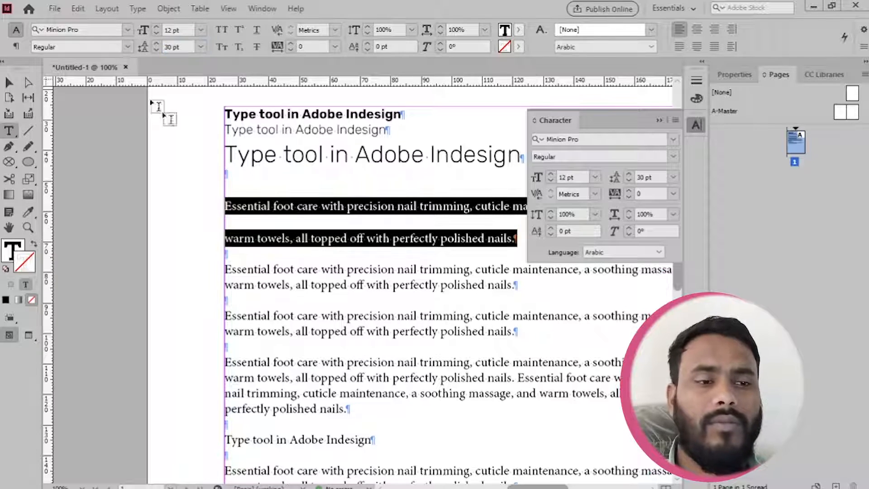
{"action": "left_click", "coordinate": [450, 286]}
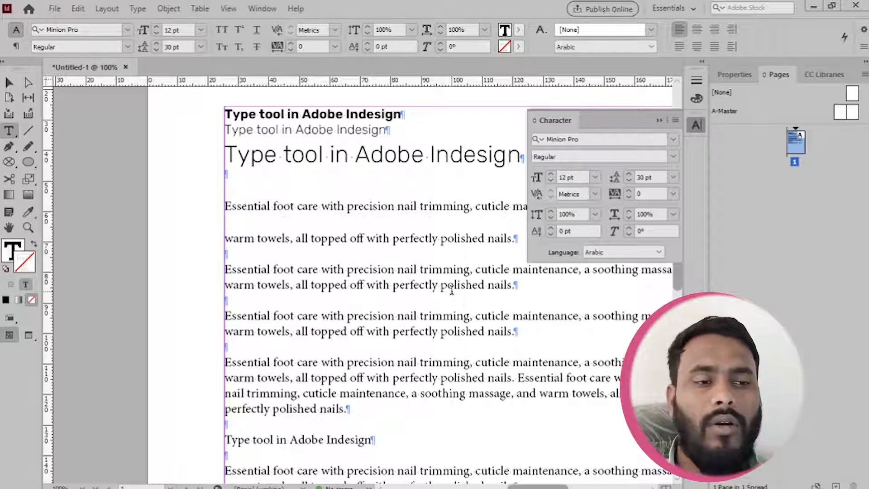
Apply All Caps to the small light heading on the second line
{"action": "left_click", "coordinate": [367, 130]}
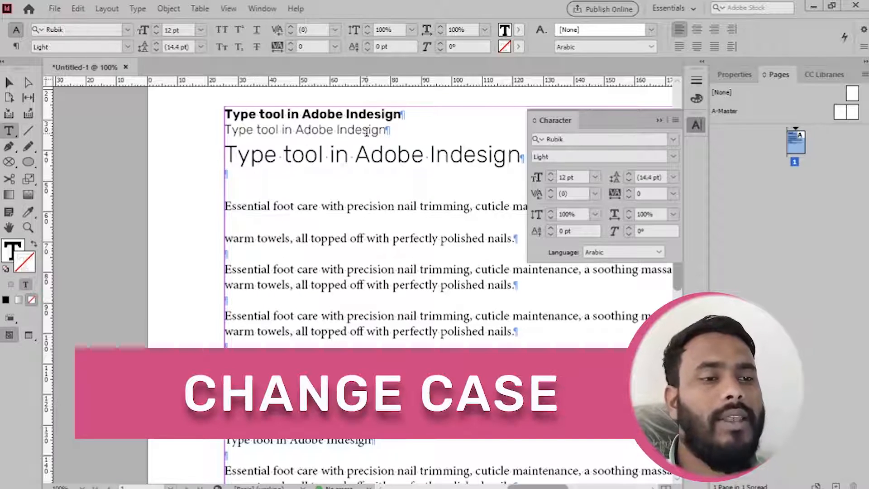
{"action": "triple_click", "coordinate": [366, 130]}
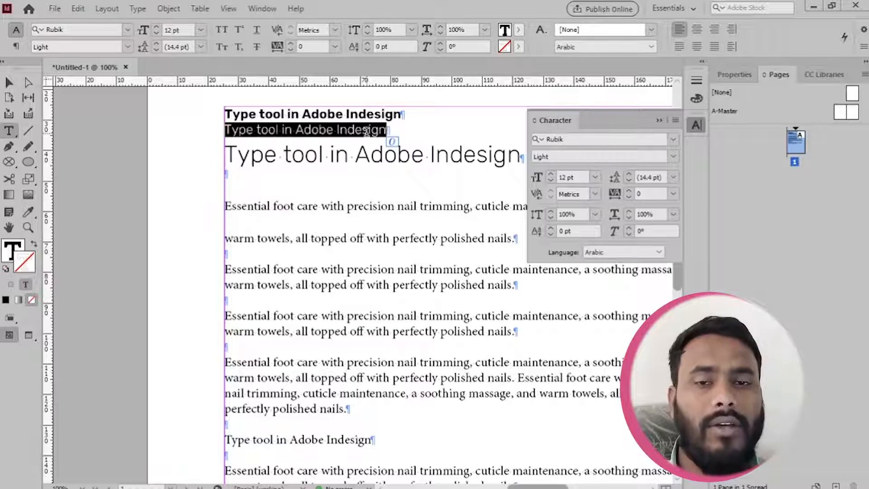
{"action": "left_click", "coordinate": [228, 31]}
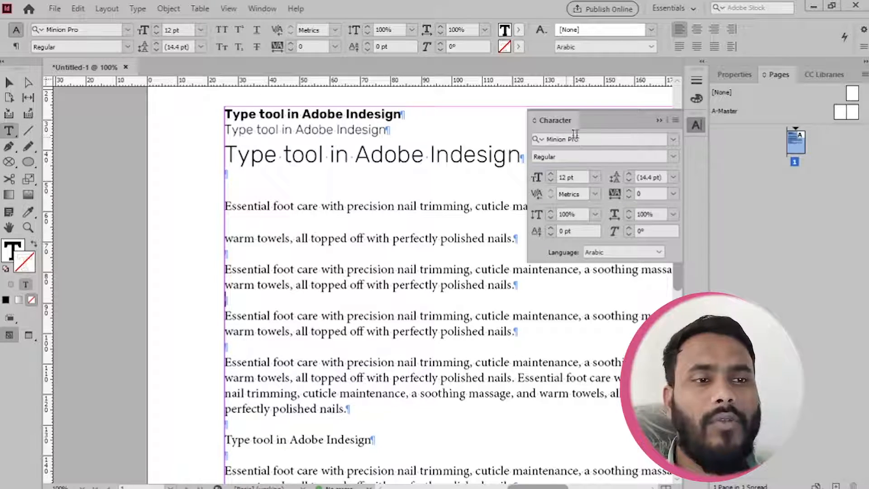
{"action": "left_click", "coordinate": [675, 118]}
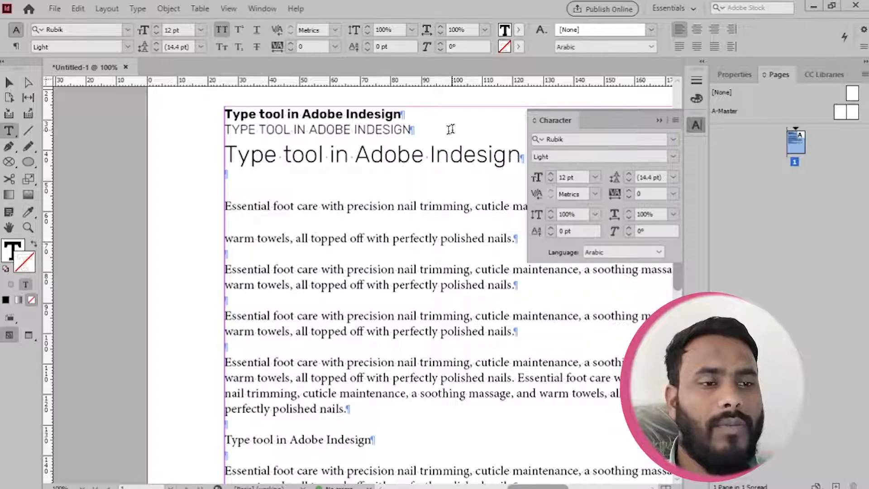
Add a 2 after the all-caps heading, try it as superscript and format it as subscript
{"action": "type", "text": "2"}
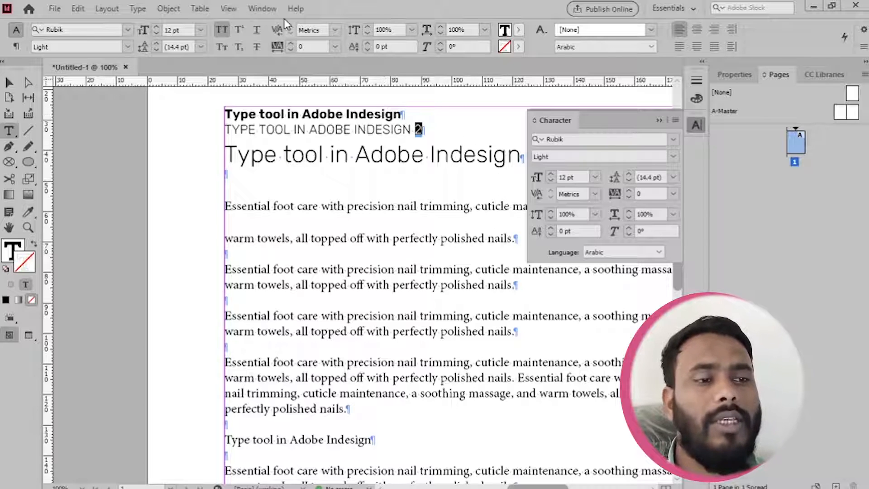
{"action": "left_click", "coordinate": [239, 29]}
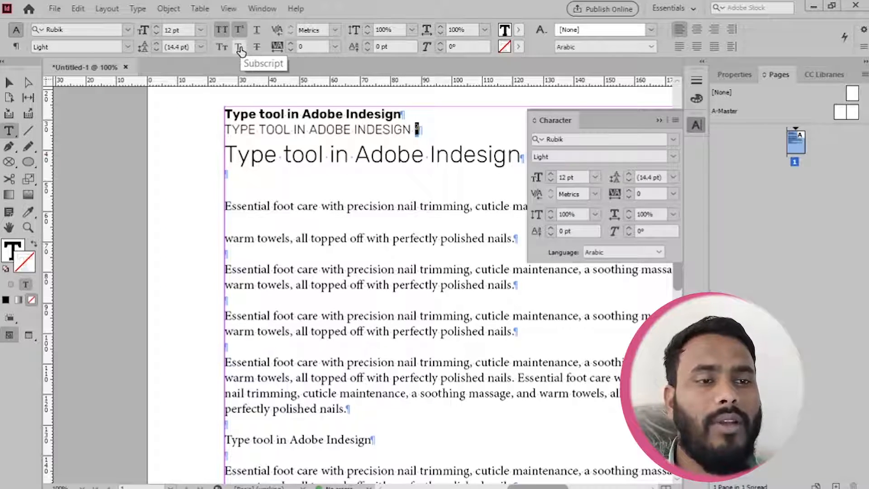
{"action": "left_click", "coordinate": [240, 48]}
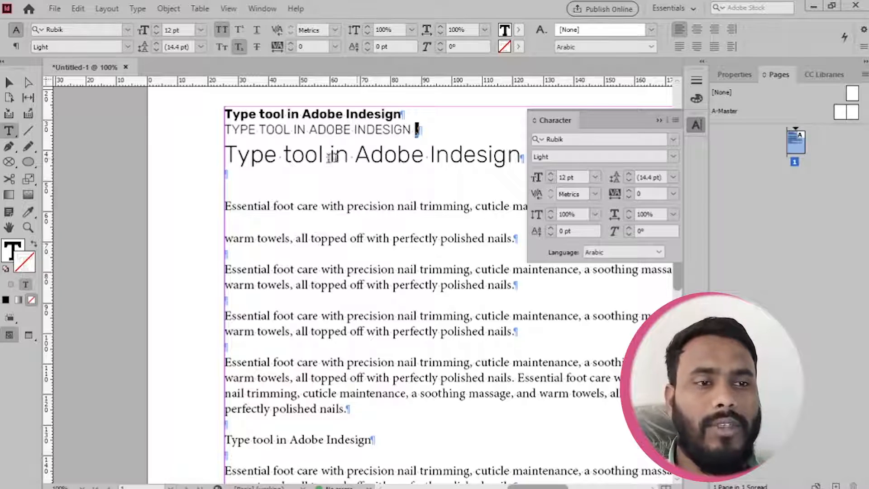
Underline the large "Type tool in Adobe Indesign" heading and deselect it
{"action": "triple_click", "coordinate": [292, 154]}
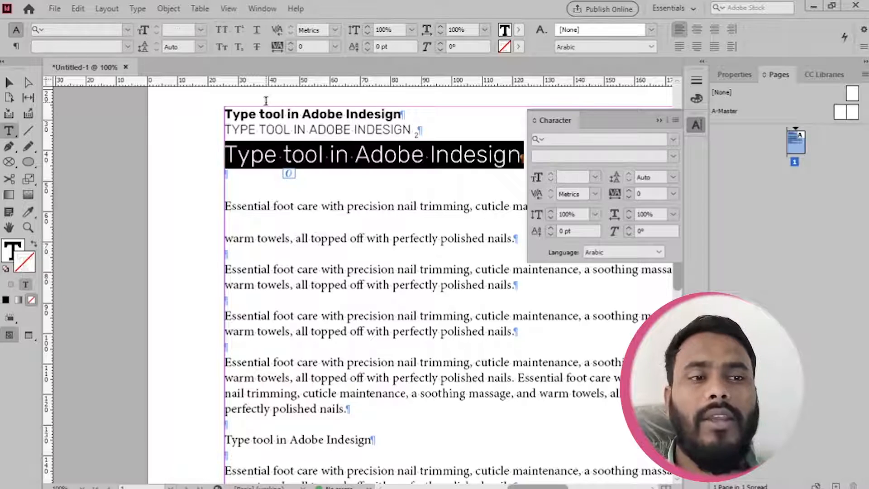
{"action": "left_click", "coordinate": [256, 32]}
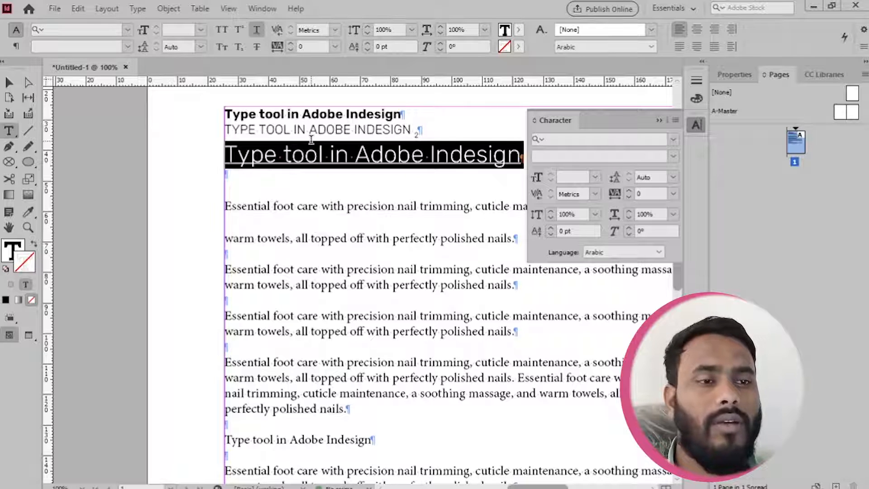
{"action": "left_click", "coordinate": [312, 142]}
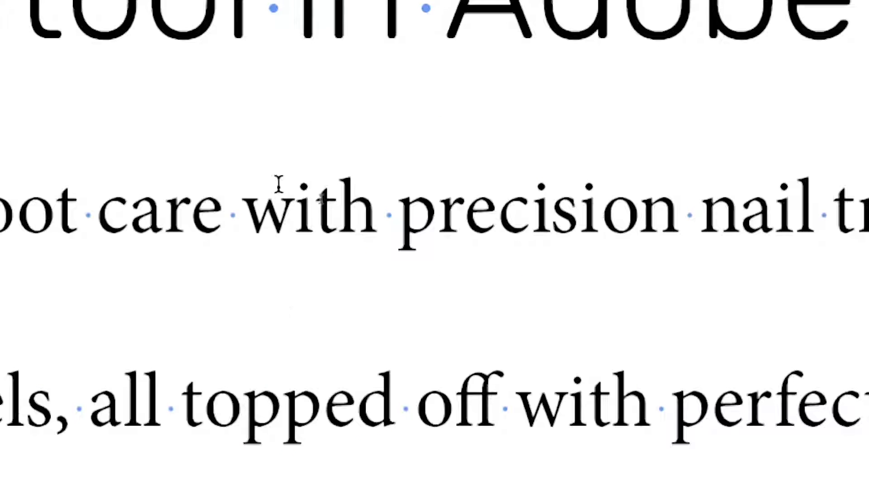
Place the insertion point between the w and i of "with" in the first paragraph and try kerning of -25 and -75
{"action": "left_click", "coordinate": [295, 206]}
{"action": "key", "text": "Right"}
{"action": "left_click", "coordinate": [324, 209]}
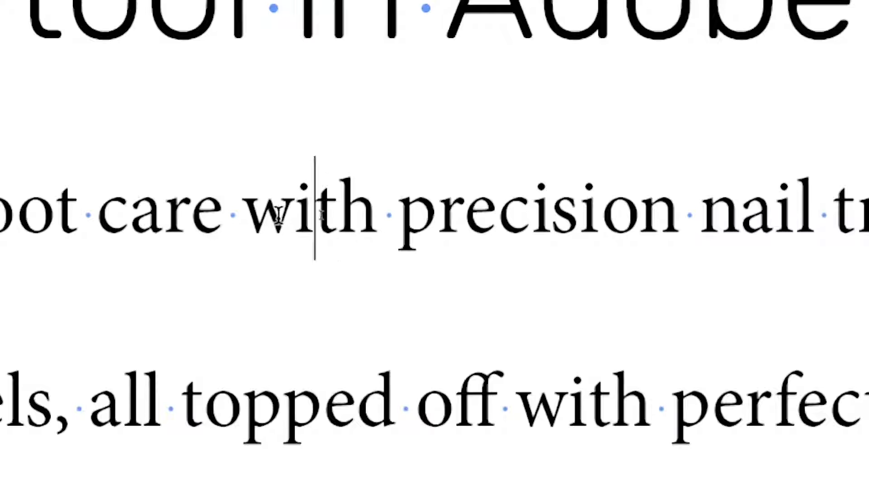
{"action": "left_click", "coordinate": [281, 213]}
{"action": "left_click", "coordinate": [308, 60]}
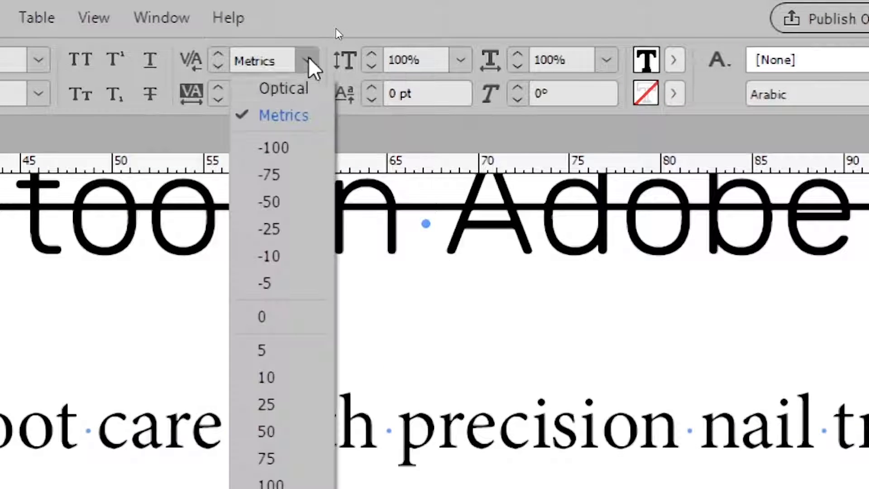
{"action": "left_click", "coordinate": [267, 230]}
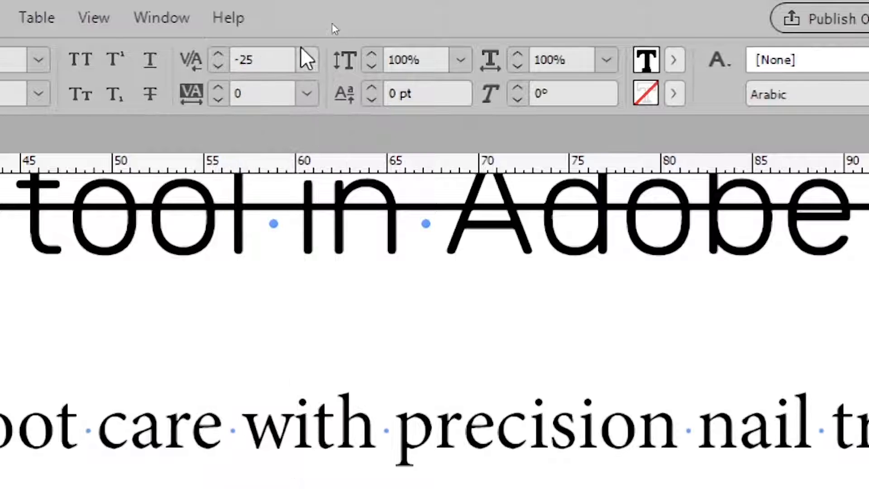
{"action": "left_click", "coordinate": [307, 60]}
{"action": "left_click", "coordinate": [286, 175]}
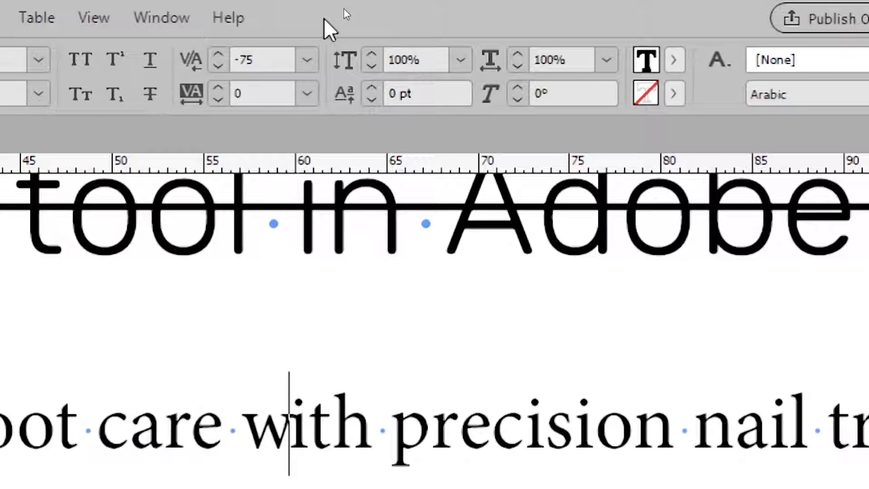
Set the kerning between the w and i of "with" to 100 and select the kerning value for editing
{"action": "left_click", "coordinate": [307, 60]}
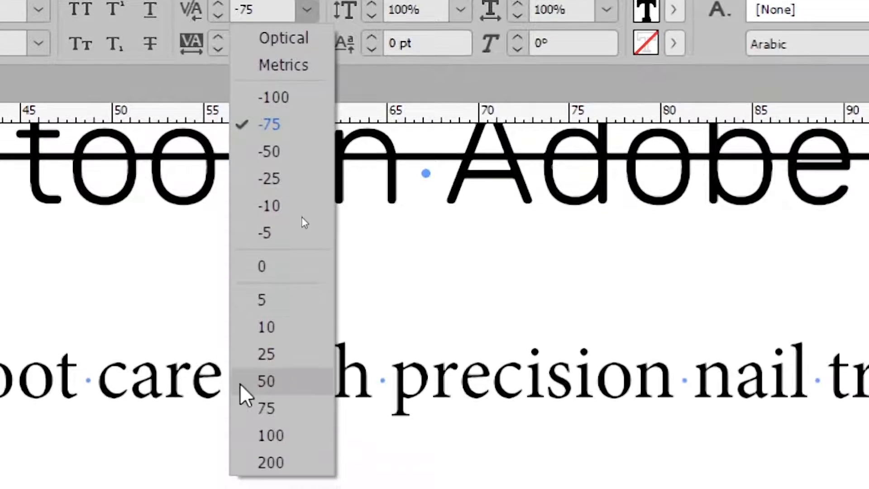
{"action": "left_click", "coordinate": [271, 483]}
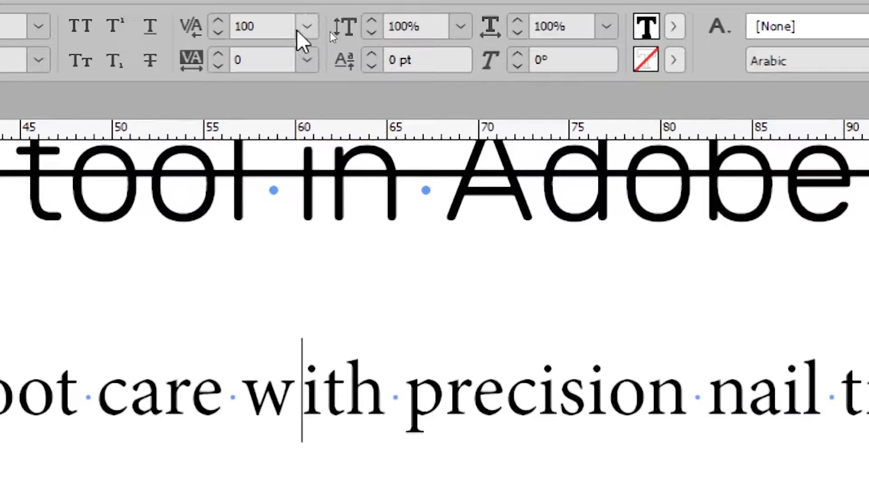
{"action": "left_click", "coordinate": [286, 21]}
{"action": "double_click", "coordinate": [271, 28]}
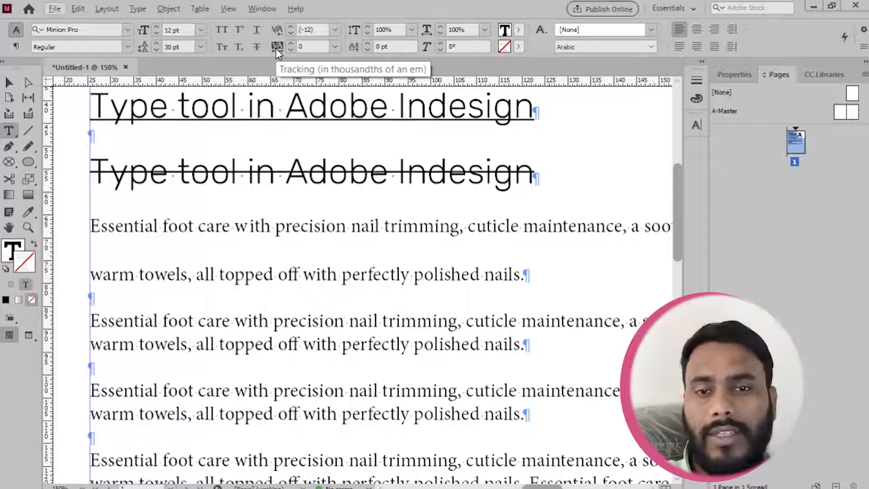
Duplicate the struck-through heading onto the line beneath it and remove the strikethrough from the copy
{"action": "triple_click", "coordinate": [546, 170]}
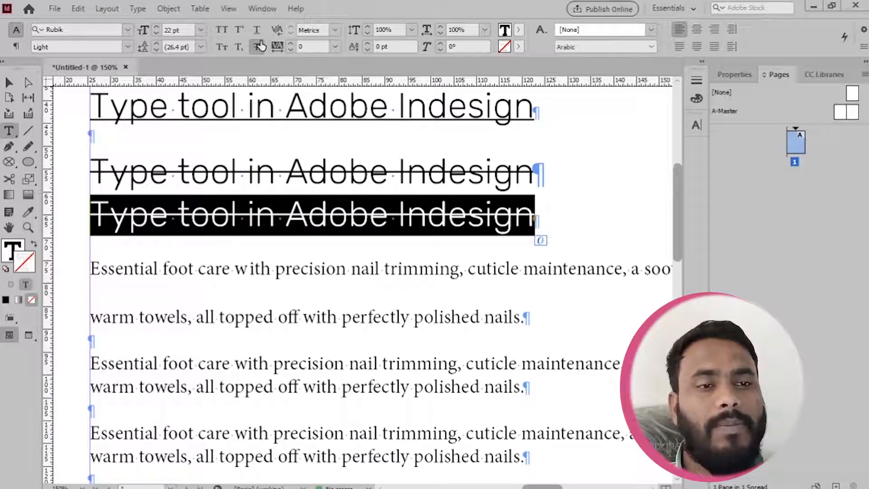
{"action": "left_click", "coordinate": [259, 47]}
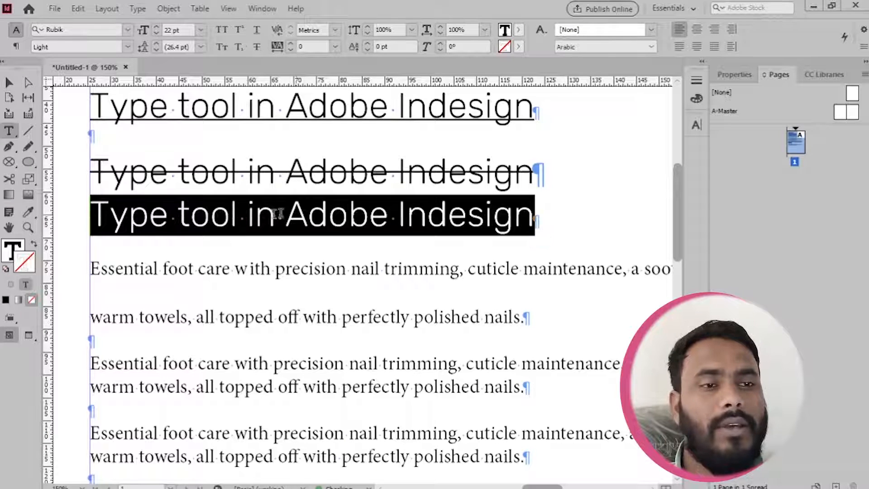
Select the whole heading copy without strikethrough and try tracking values of 50, 100, -50 and -100
{"action": "left_click_drag", "start_coordinate": [277, 214], "coordinate": [542, 203]}
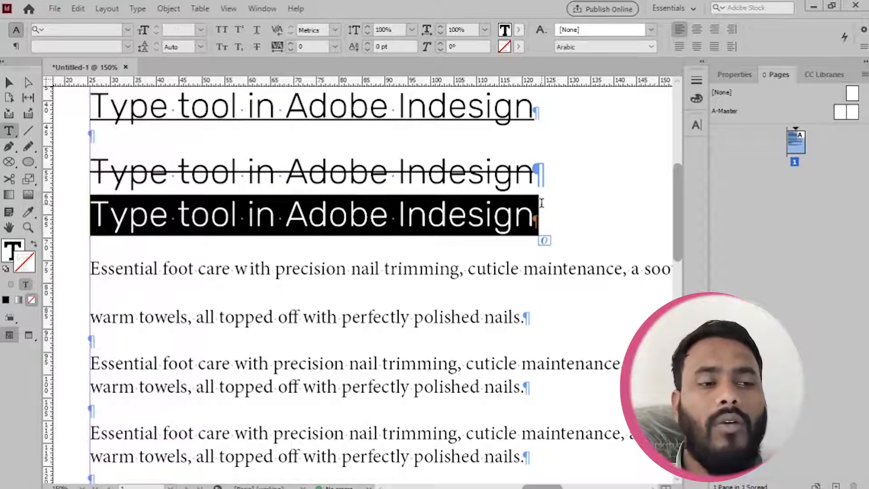
{"action": "left_click", "coordinate": [335, 48]}
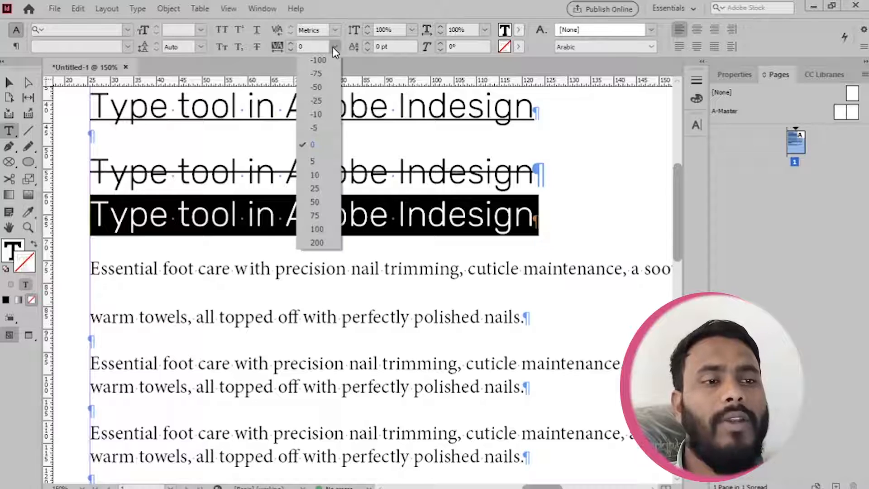
{"action": "left_click", "coordinate": [325, 201]}
{"action": "left_click", "coordinate": [335, 46]}
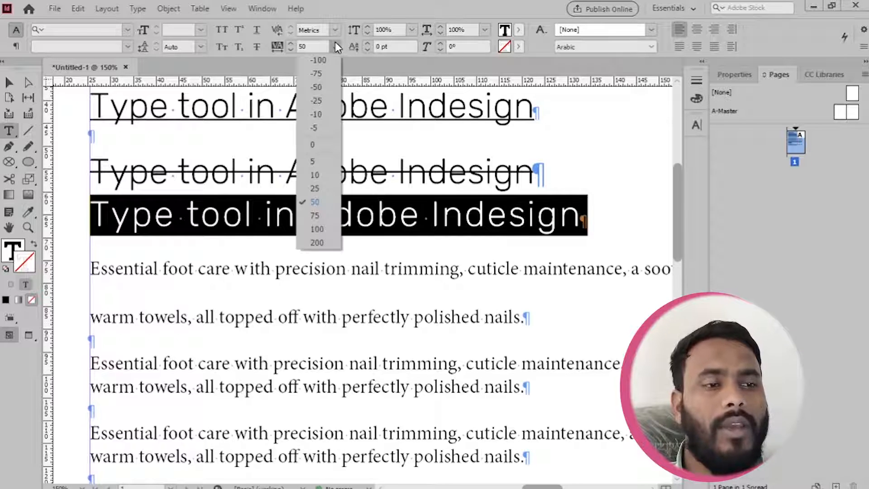
{"action": "left_click", "coordinate": [317, 228]}
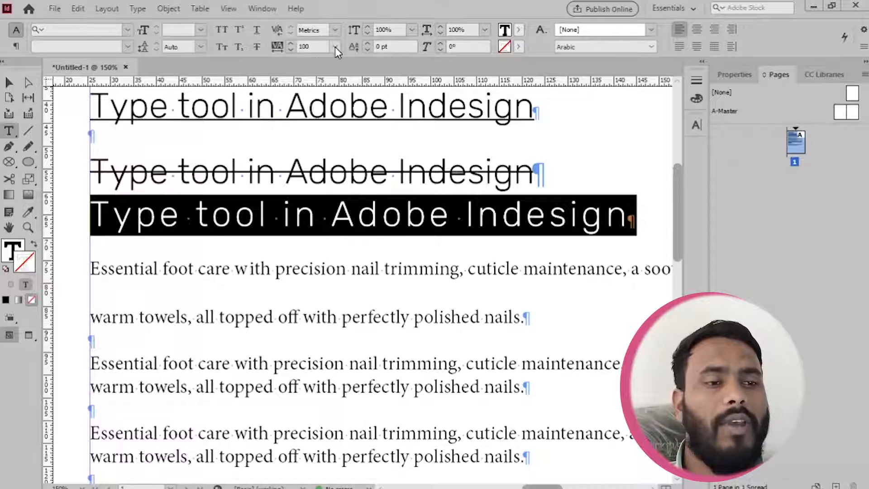
{"action": "left_click", "coordinate": [335, 47]}
{"action": "left_click", "coordinate": [322, 88]}
{"action": "left_click", "coordinate": [335, 47]}
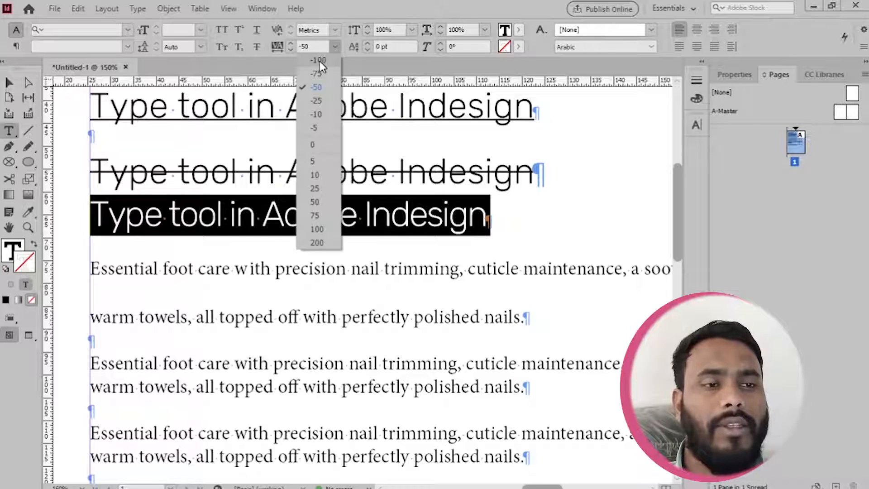
{"action": "left_click", "coordinate": [319, 62]}
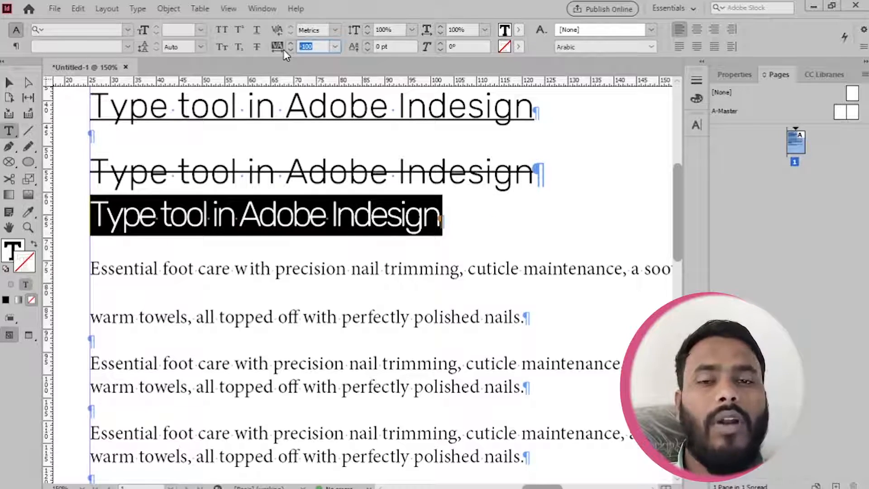
Set the tracking of the selected heading copy to 20
{"action": "type", "text": "20"}
{"action": "key", "text": "Return"}
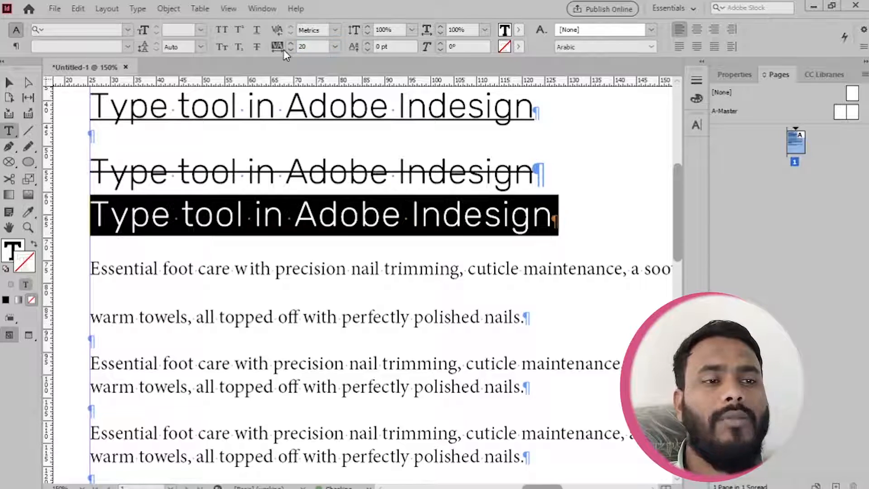
Select the heading copy without strikethrough, try a vertical scale of 125% on it, and undo the change
{"action": "left_click", "coordinate": [335, 212]}
{"action": "left_click_drag", "start_coordinate": [92, 216], "coordinate": [511, 219]}
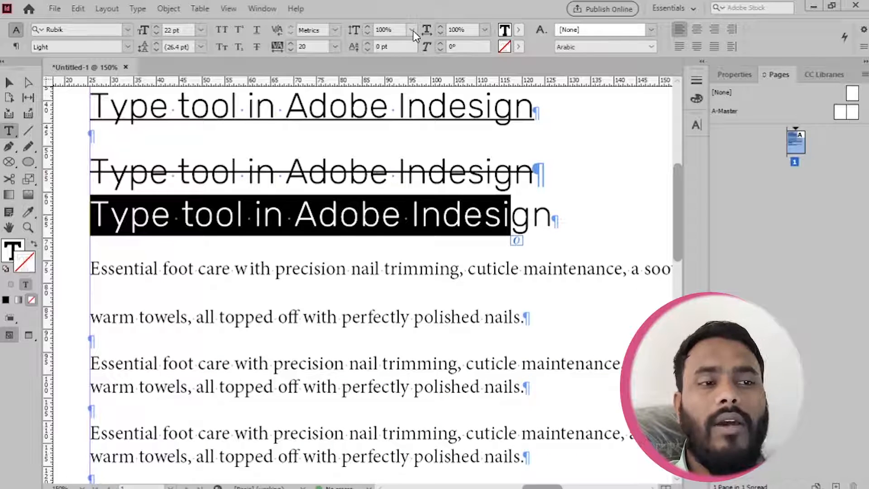
{"action": "left_click", "coordinate": [412, 30]}
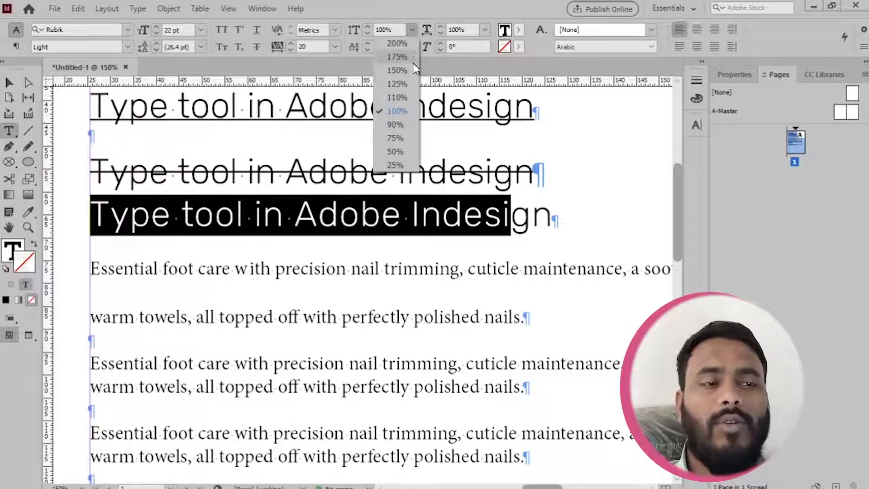
{"action": "left_click", "coordinate": [406, 85]}
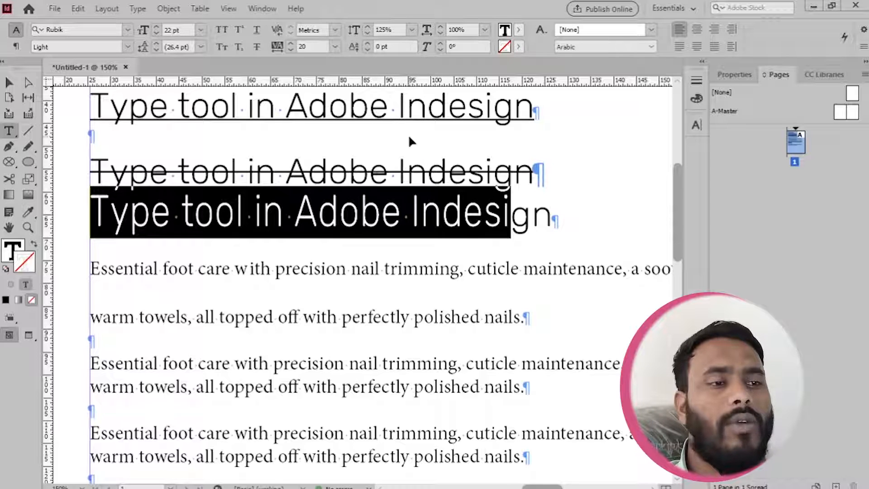
{"action": "key", "text": "ctrl+z"}
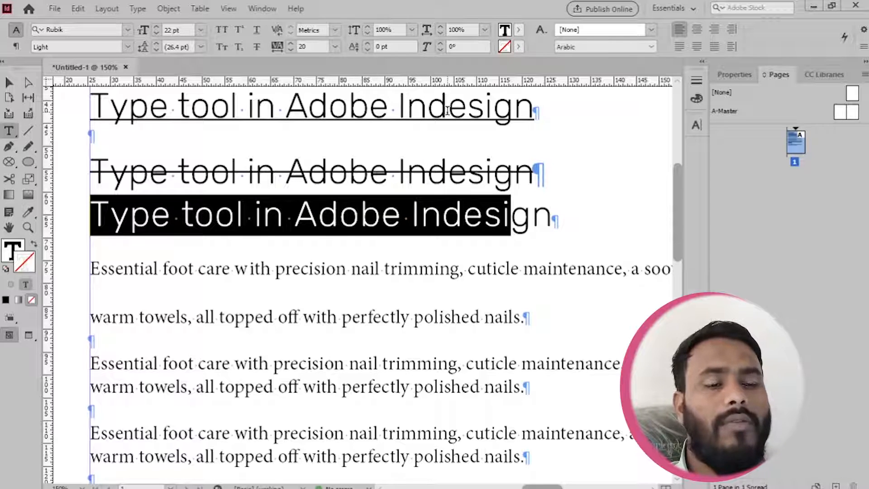
Set the horizontal scale of the selected heading copy to 110% and deselect it
{"action": "left_click", "coordinate": [484, 31]}
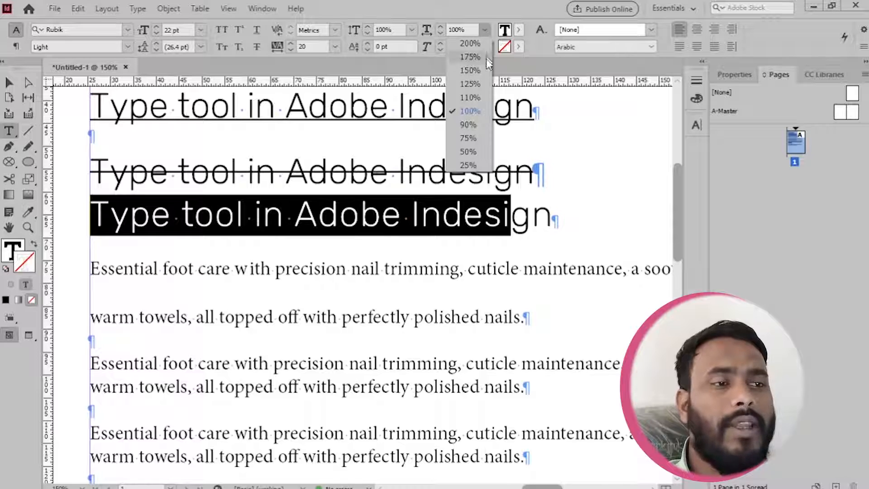
{"action": "left_click", "coordinate": [479, 97]}
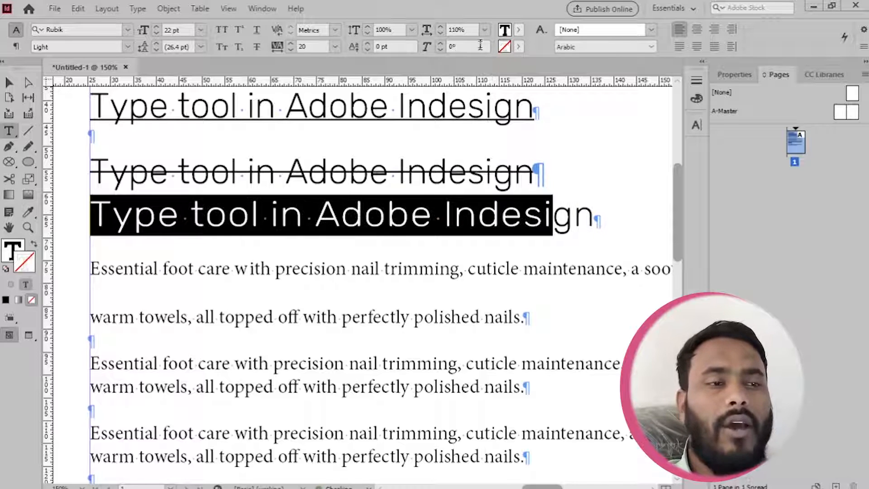
{"action": "left_click", "coordinate": [484, 30]}
{"action": "left_click", "coordinate": [472, 69]}
{"action": "left_click", "coordinate": [272, 269]}
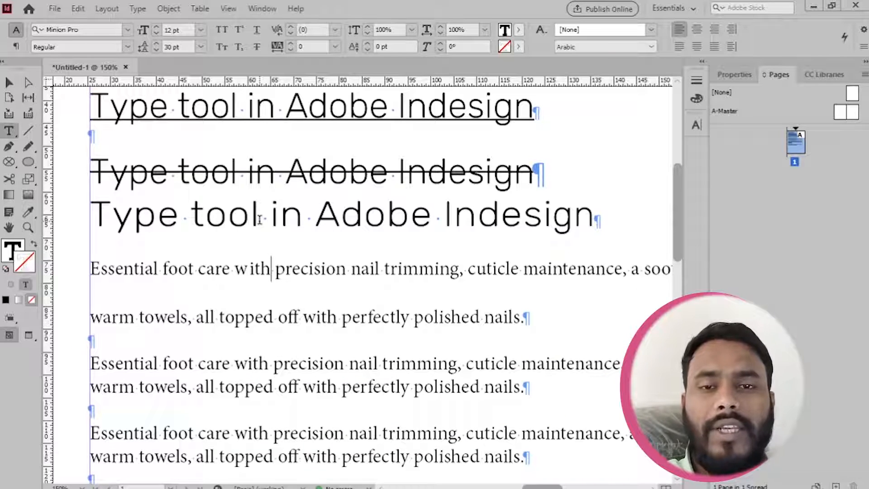
Place a horizontal ruler guide at 78.4 mm, under the first line of body text
{"action": "key", "text": "Escape"}
{"action": "left_click_drag", "start_coordinate": [340, 84], "coordinate": [352, 274]}
{"action": "scroll", "coordinate": [135, 289], "scroll_direction": "up", "scroll_amount": 2}
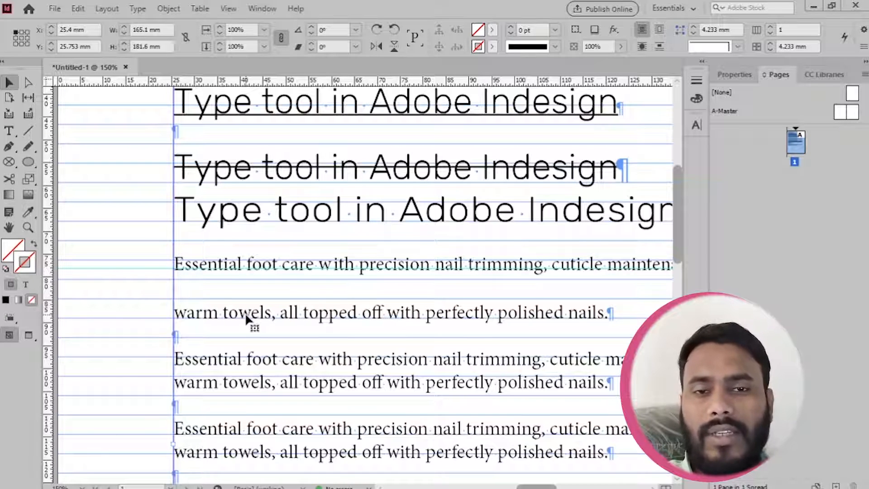
{"action": "key", "text": "ctrl+="}
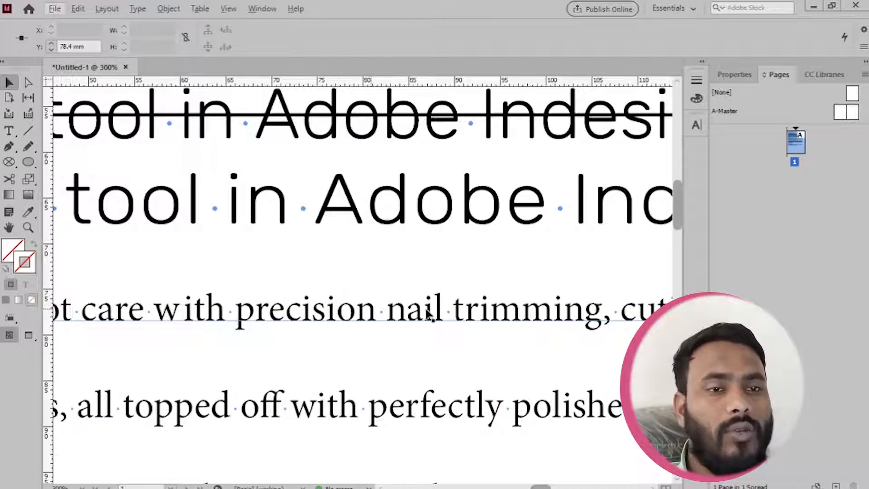
Select the word "nail" in the first body line and raise its baseline shift to 4 pt
{"action": "key", "text": "t"}
{"action": "left_click", "coordinate": [388, 312]}
{"action": "left_click_drag", "start_coordinate": [357, 312], "coordinate": [449, 339]}
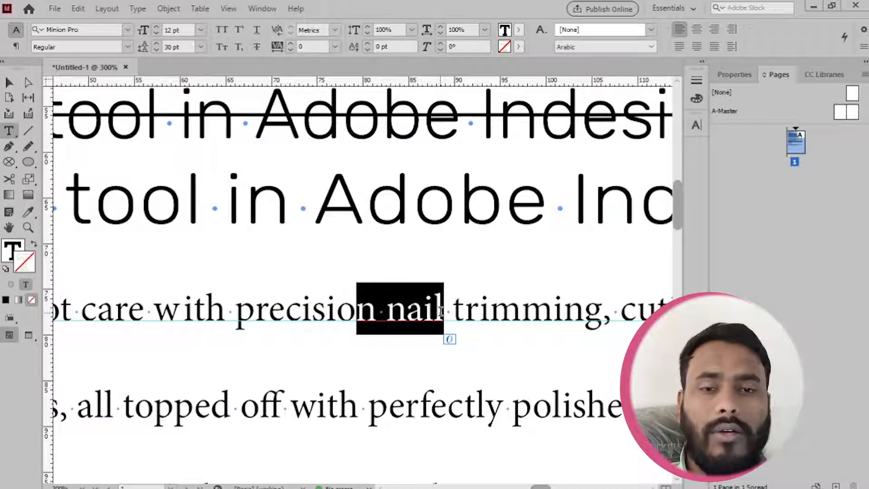
{"action": "left_click", "coordinate": [422, 312]}
{"action": "double_click", "coordinate": [421, 312]}
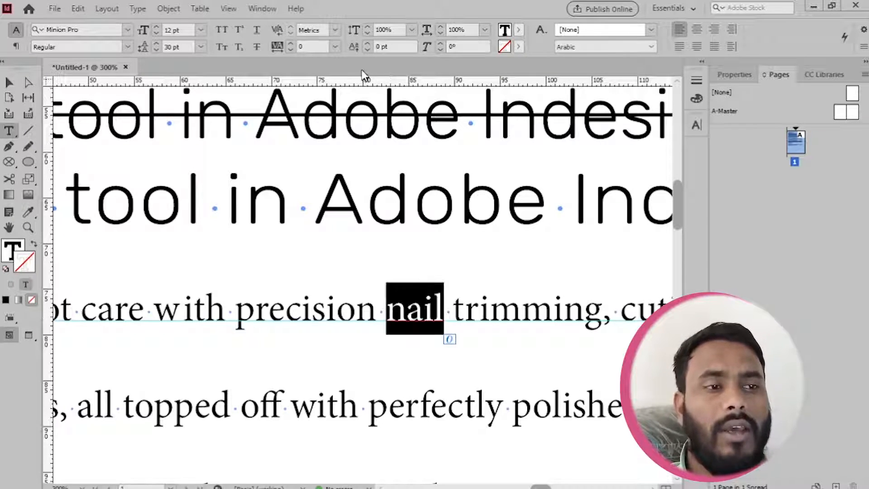
{"action": "left_click", "coordinate": [367, 44]}
{"action": "left_click", "coordinate": [367, 44]}
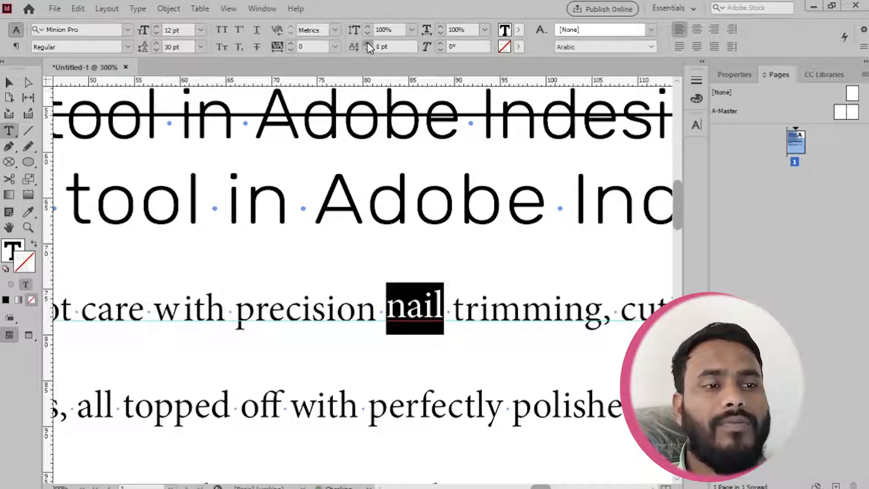
{"action": "left_click", "coordinate": [367, 44]}
{"action": "left_click", "coordinate": [368, 44]}
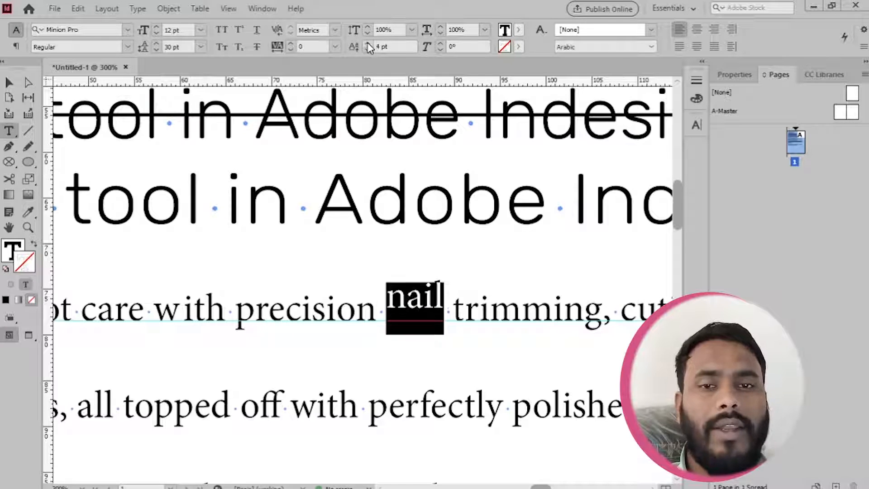
Lower the word "nail" below the baseline and return its baseline shift to 0 pt
{"action": "left_click", "coordinate": [368, 51]}
{"action": "left_click", "coordinate": [368, 51]}
{"action": "left_click", "coordinate": [368, 50]}
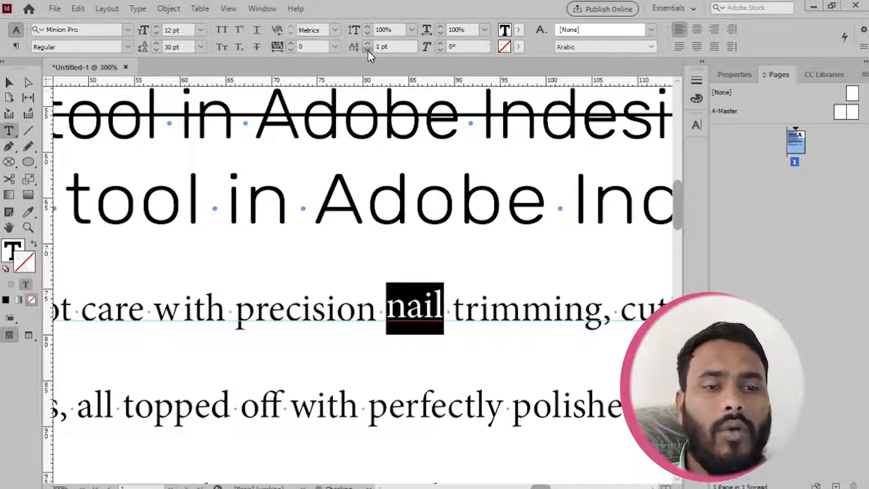
{"action": "left_click", "coordinate": [368, 50]}
{"action": "left_click", "coordinate": [368, 50]}
{"action": "left_click", "coordinate": [368, 51]}
{"action": "left_click", "coordinate": [368, 50]}
{"action": "left_click", "coordinate": [368, 45]}
{"action": "left_click", "coordinate": [368, 45]}
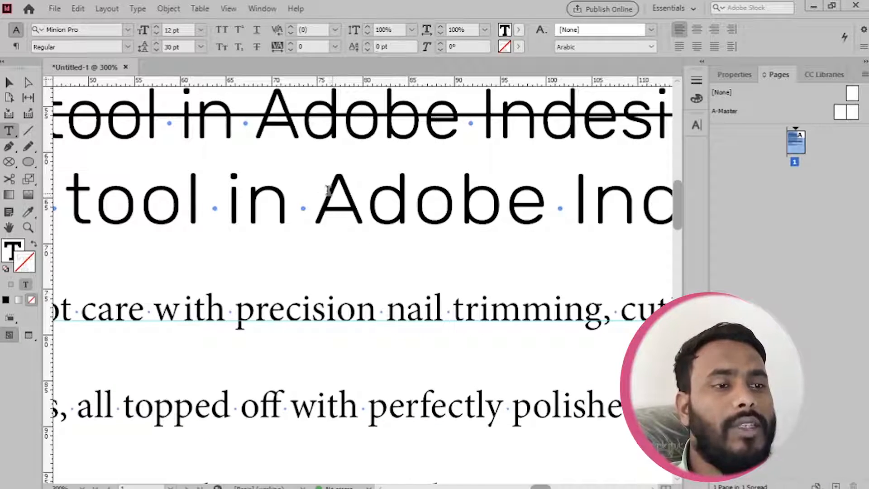
Skew the word "Adobe" in the heading copy without strikethrough by 20°
{"action": "left_click_drag", "start_coordinate": [315, 192], "coordinate": [550, 190]}
{"action": "left_click", "coordinate": [440, 44]}
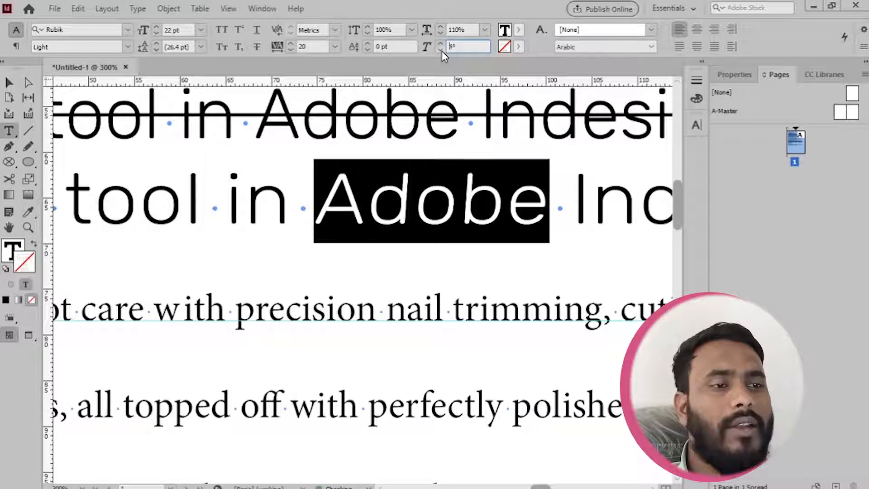
{"action": "key", "text": "Return"}
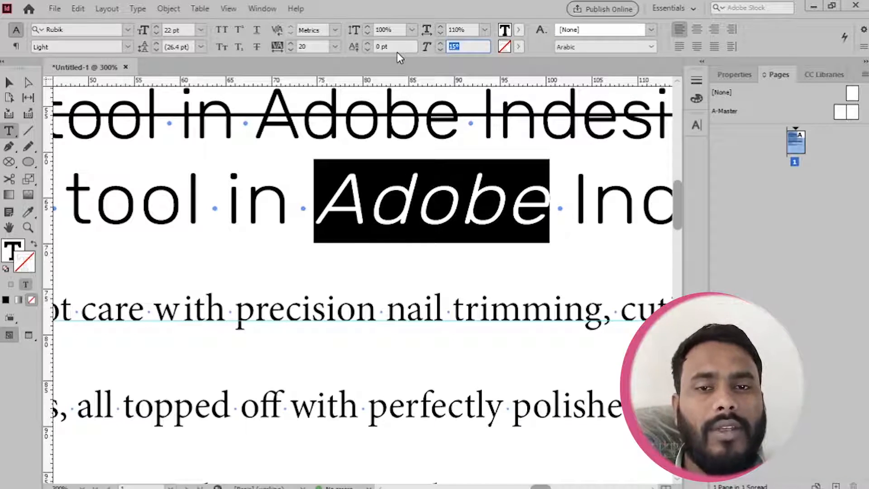
{"action": "type", "text": "20"}
{"action": "key", "text": "Return"}
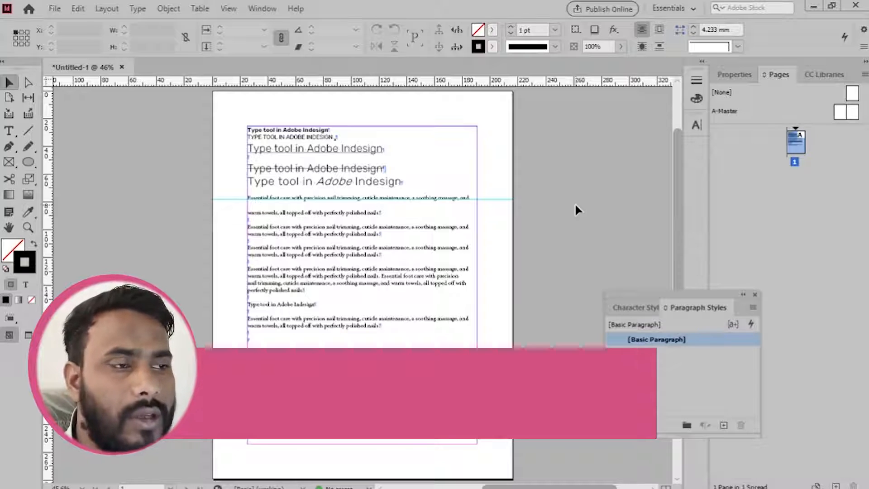
Fill the skewed heading line with the red swatch C=15 M=100 Y=100 K=0 and the bold top heading with blue
{"action": "left_click", "coordinate": [492, 30]}
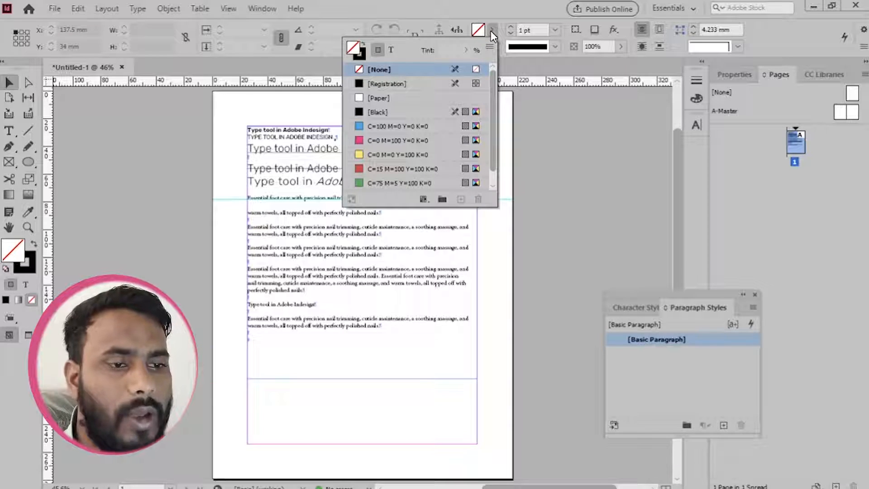
{"action": "left_click", "coordinate": [525, 286]}
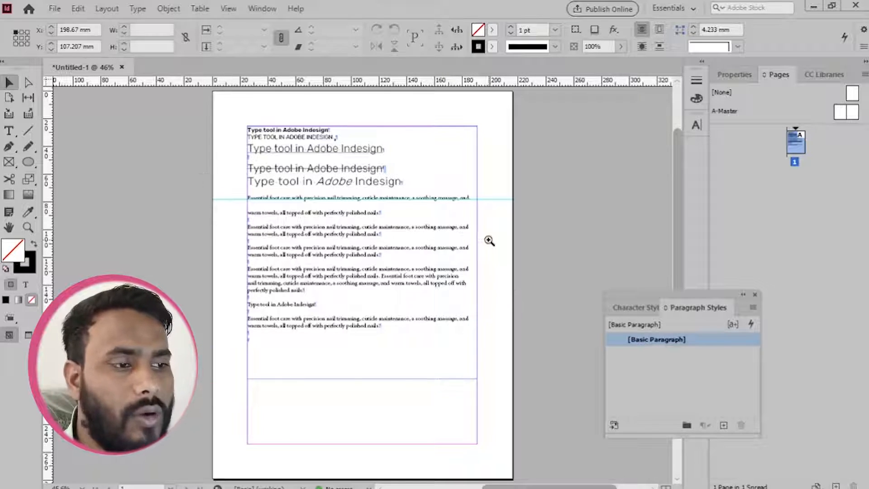
{"action": "left_click_drag", "start_coordinate": [199, 174], "coordinate": [489, 241]}
{"action": "double_click", "coordinate": [510, 236]}
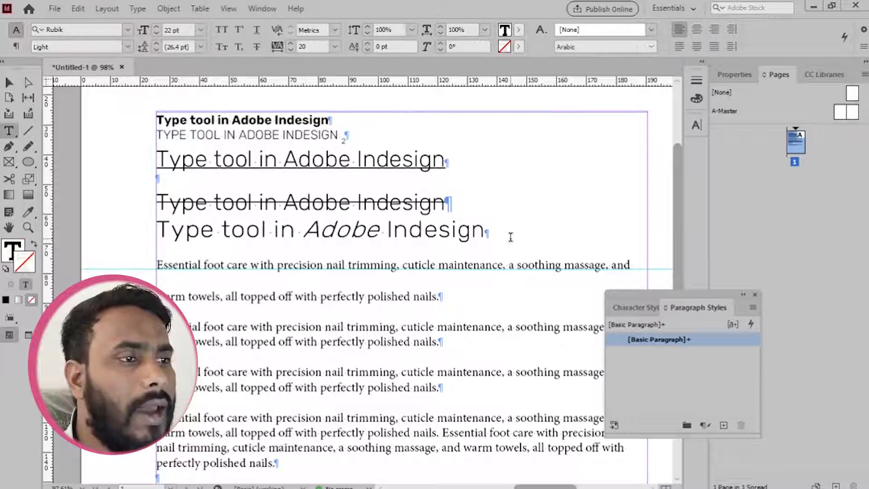
{"action": "triple_click", "coordinate": [510, 237]}
{"action": "left_click", "coordinate": [518, 30]}
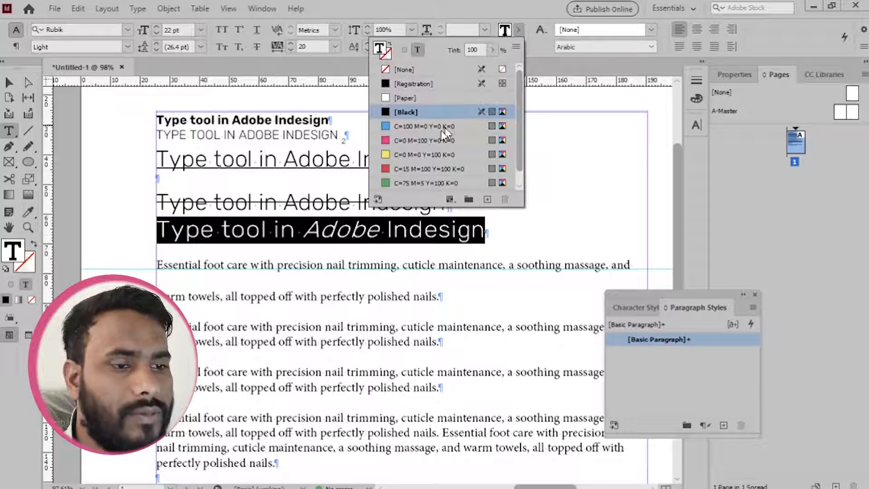
{"action": "scroll", "coordinate": [446, 134], "scroll_direction": "down", "scroll_amount": 1}
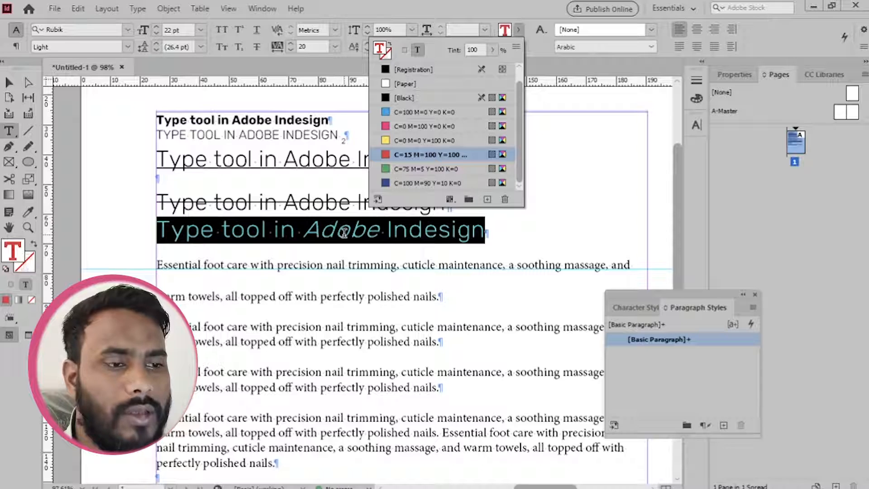
{"action": "left_click", "coordinate": [271, 231]}
{"action": "left_click_drag", "start_coordinate": [170, 230], "coordinate": [393, 230]}
{"action": "left_click", "coordinate": [436, 238]}
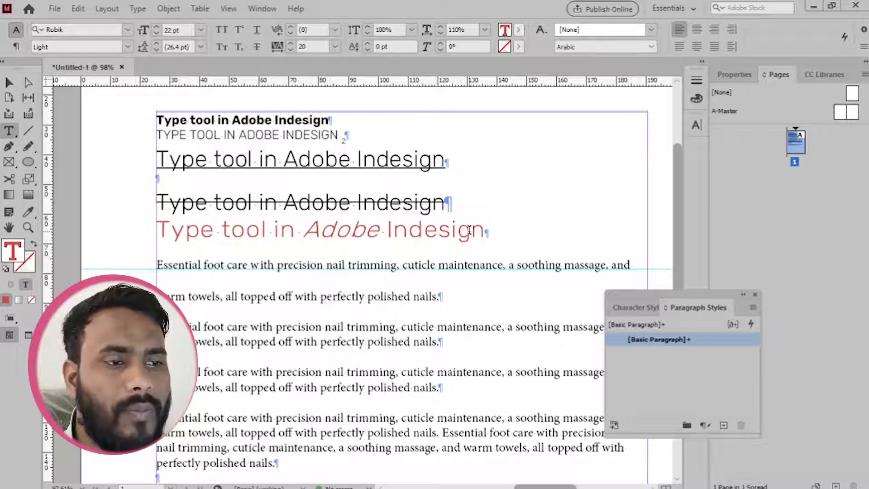
{"action": "scroll", "coordinate": [460, 226], "scroll_direction": "down", "scroll_amount": 2}
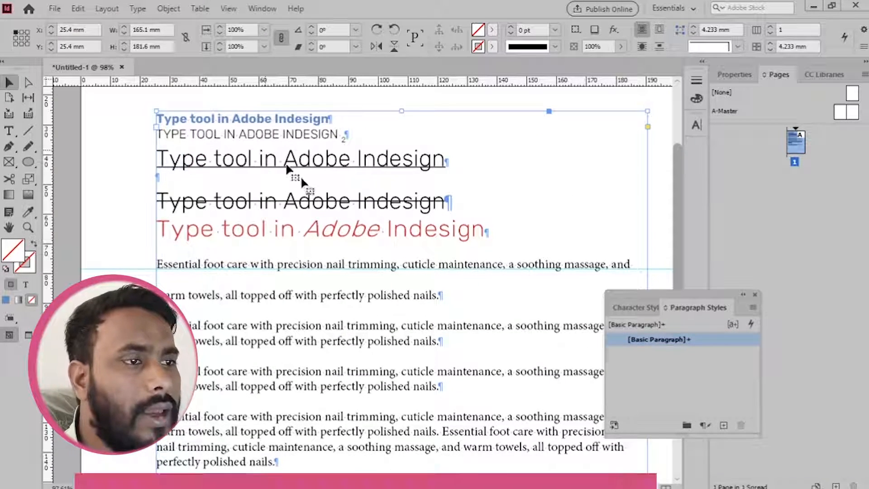
Apply the stroke colour C=100 M=0 Y=0 K=0 to the word "Indesign" in the red heading
{"action": "left_click", "coordinate": [479, 46]}
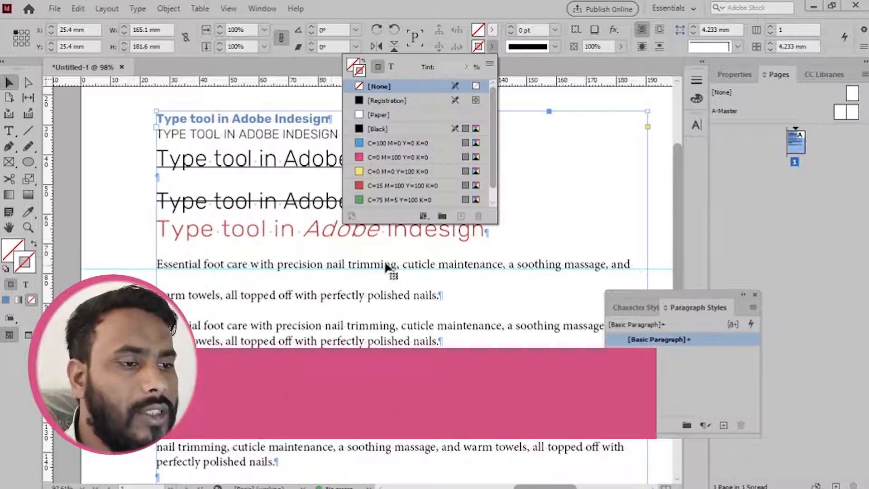
{"action": "left_click", "coordinate": [394, 252]}
{"action": "double_click", "coordinate": [437, 230]}
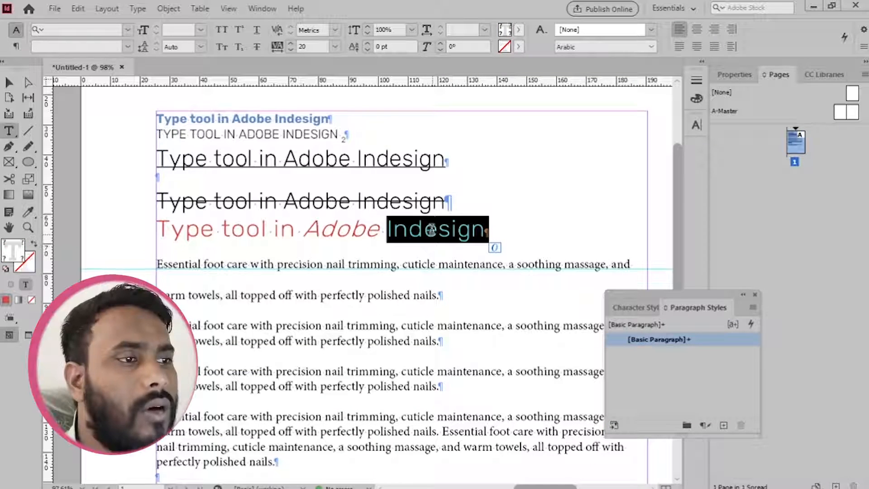
{"action": "left_click", "coordinate": [520, 46]}
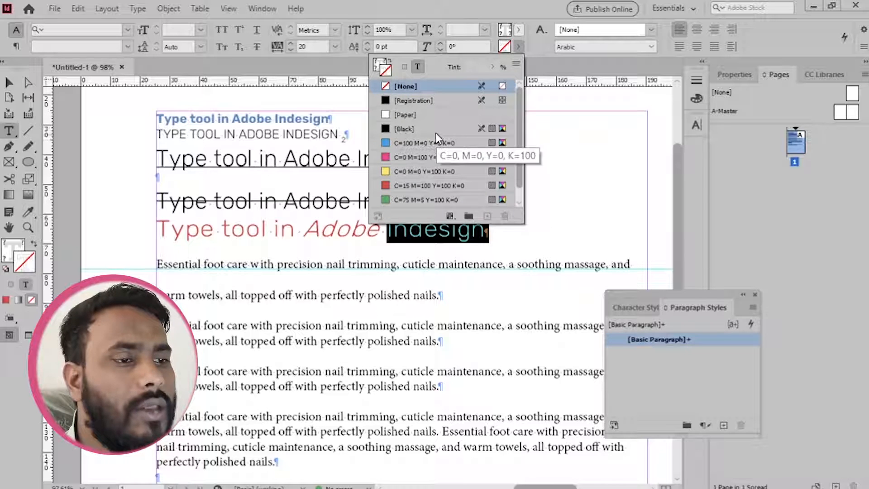
{"action": "left_click", "coordinate": [434, 143]}
Open the Stroke settings for the word "Indesign" in the red heading and set the stroke weight to 0.5 pt
{"action": "left_click_drag", "start_coordinate": [485, 232], "coordinate": [389, 230]}
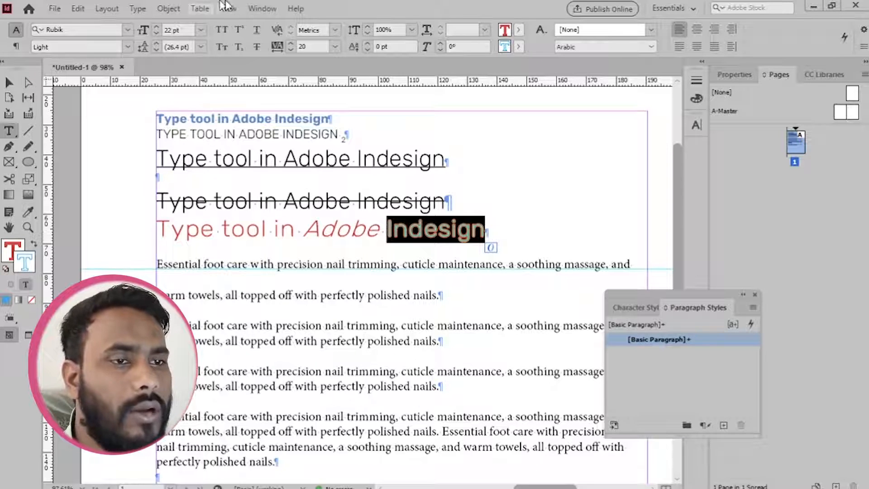
{"action": "left_click", "coordinate": [262, 9]}
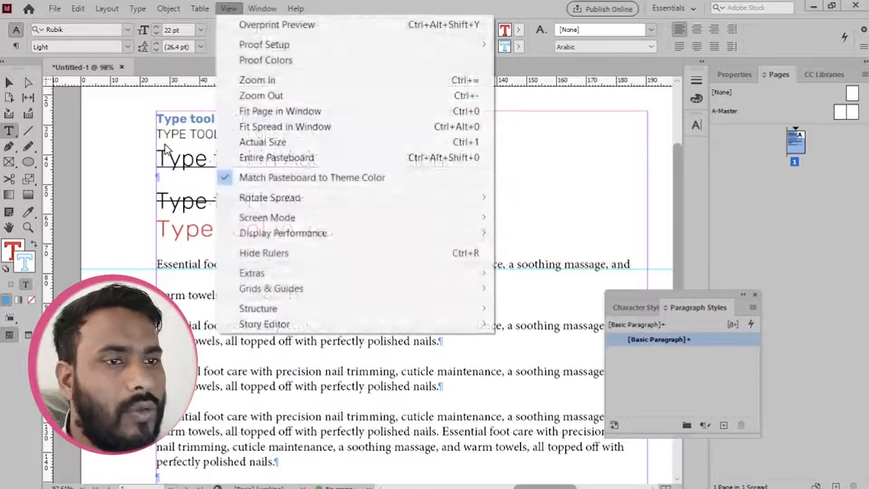
{"action": "left_click", "coordinate": [167, 148]}
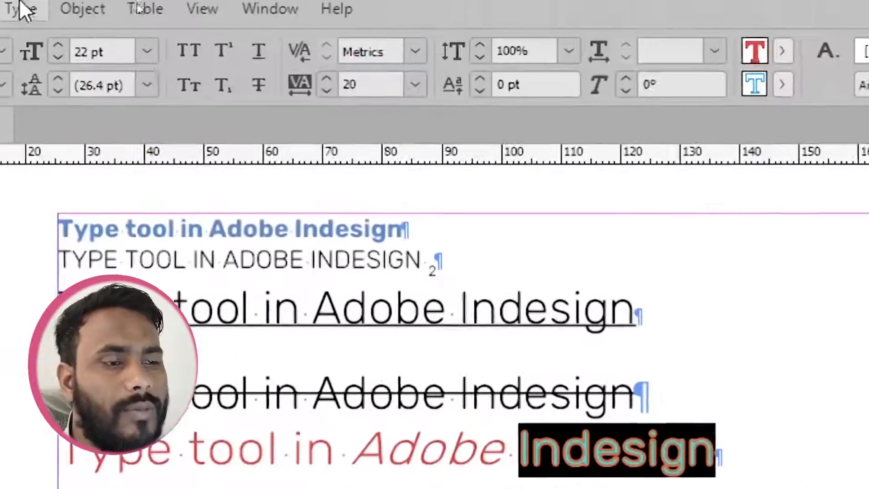
{"action": "left_click", "coordinate": [259, 19]}
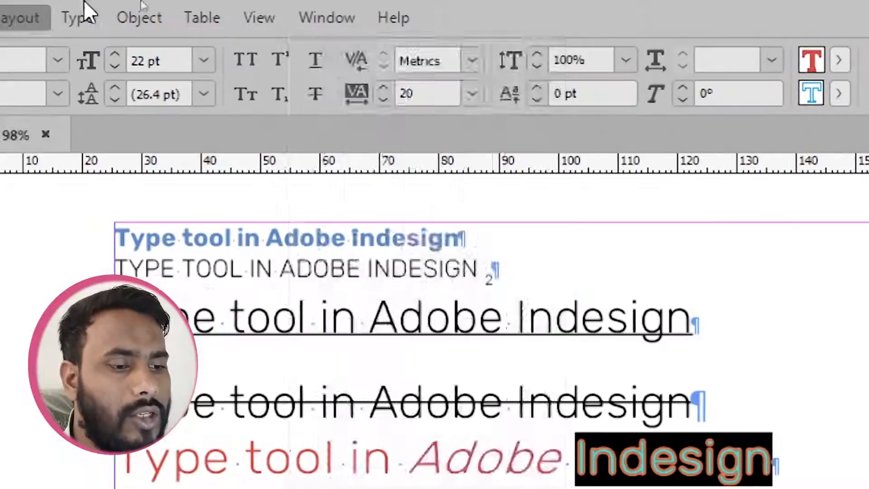
{"action": "left_click", "coordinate": [301, 19]}
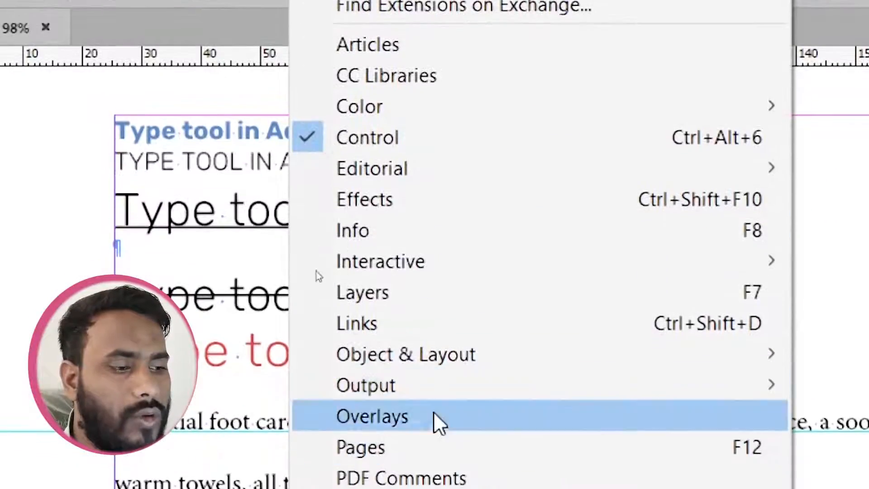
{"action": "left_click", "coordinate": [407, 433]}
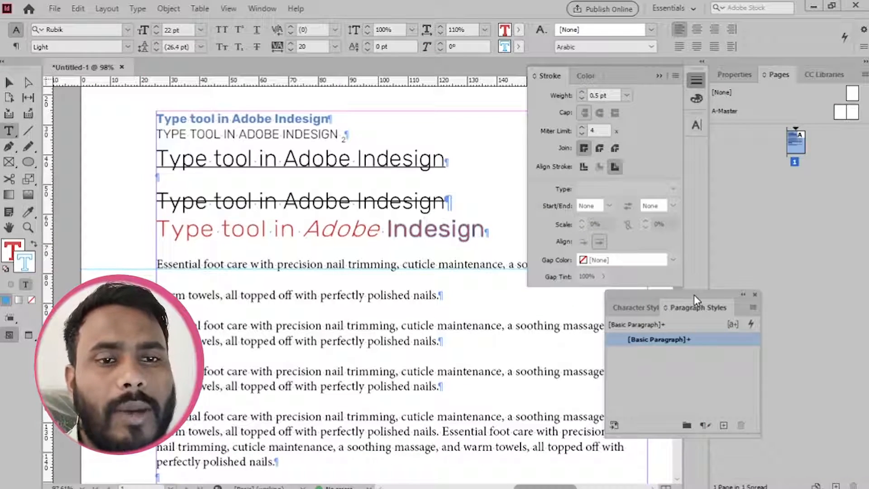
Show the paragraph formatting controls and open the Paragraph panel, placing it where the Stroke settings were
{"action": "left_click", "coordinate": [18, 48]}
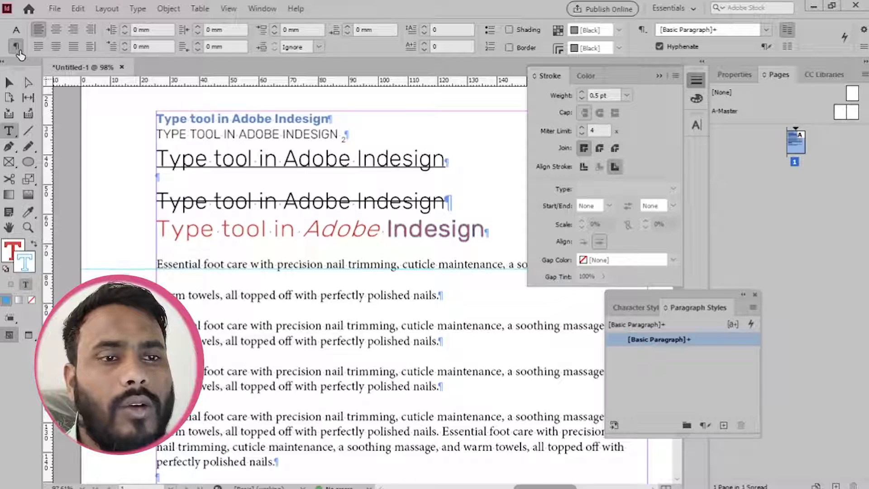
{"action": "left_click", "coordinate": [140, 9]}
{"action": "left_click", "coordinate": [155, 71]}
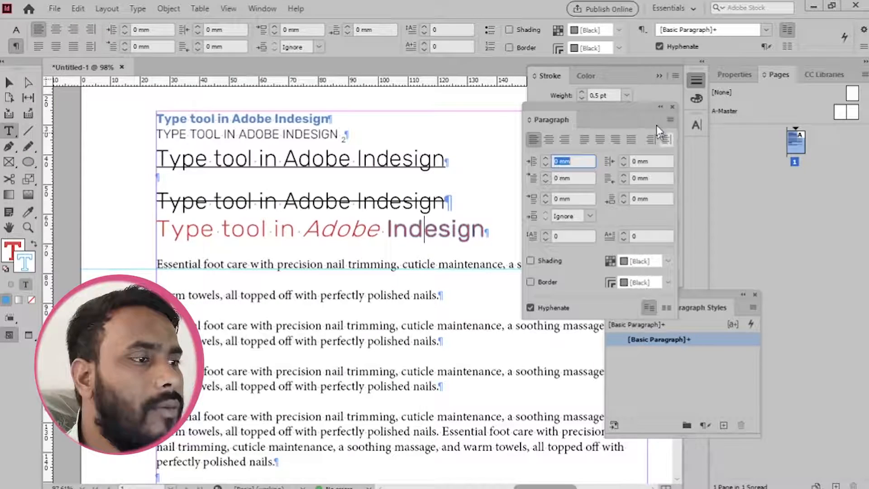
{"action": "left_click", "coordinate": [659, 75]}
{"action": "left_click_drag", "start_coordinate": [642, 106], "coordinate": [651, 76]}
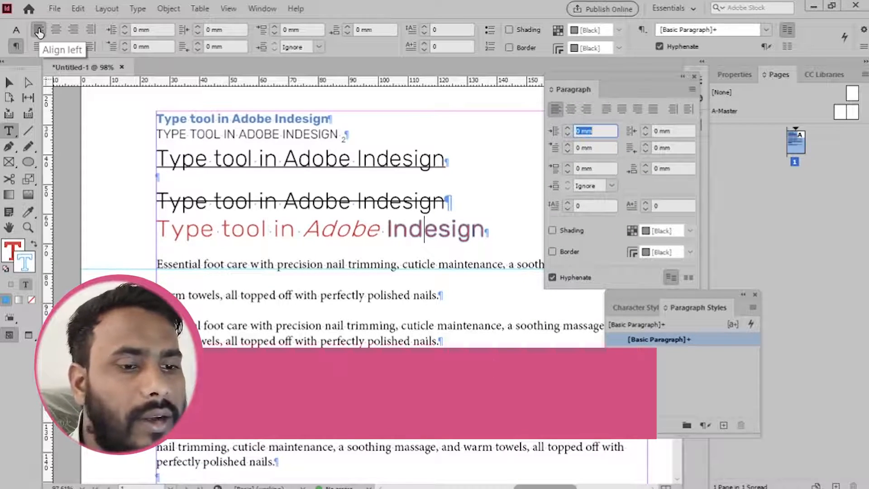
Try justification with the last line aligned left and other alignments on the second "Essential foot care" paragraph
{"action": "left_click_drag", "start_coordinate": [168, 264], "coordinate": [316, 265]}
{"action": "left_click_drag", "start_coordinate": [189, 341], "coordinate": [129, 309]}
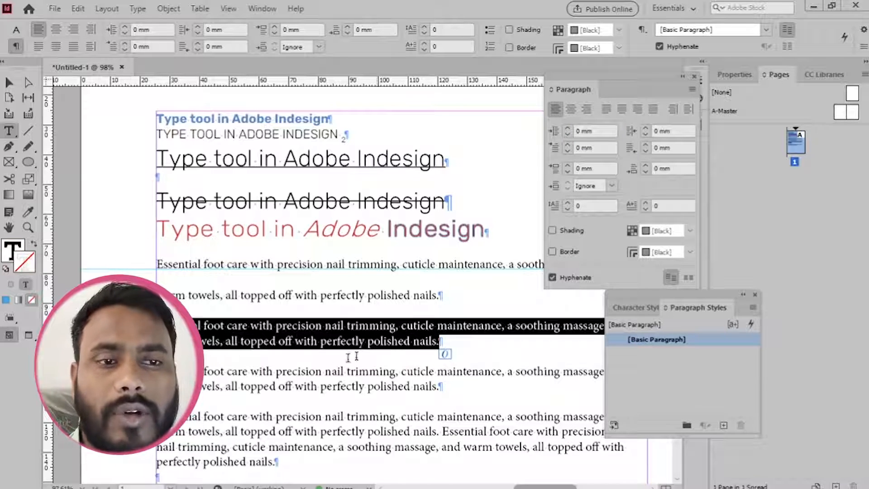
{"action": "left_click", "coordinate": [38, 46]}
{"action": "left_click", "coordinate": [63, 105]}
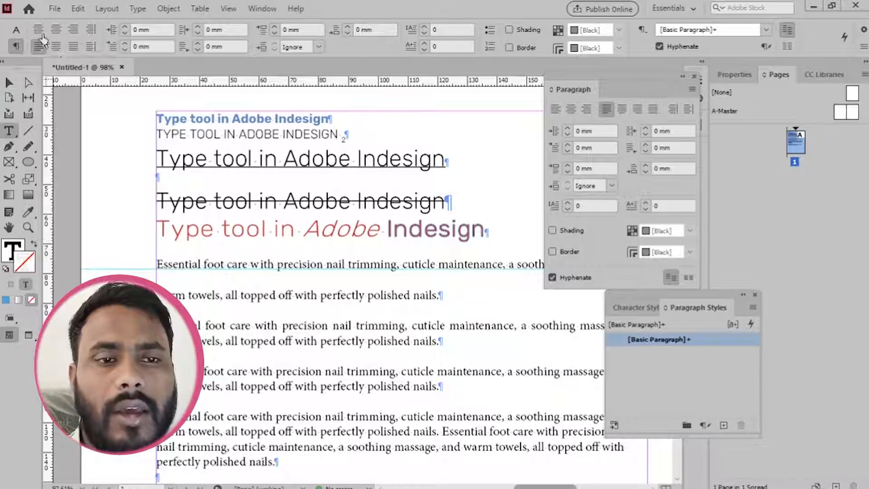
{"action": "left_click", "coordinate": [90, 29]}
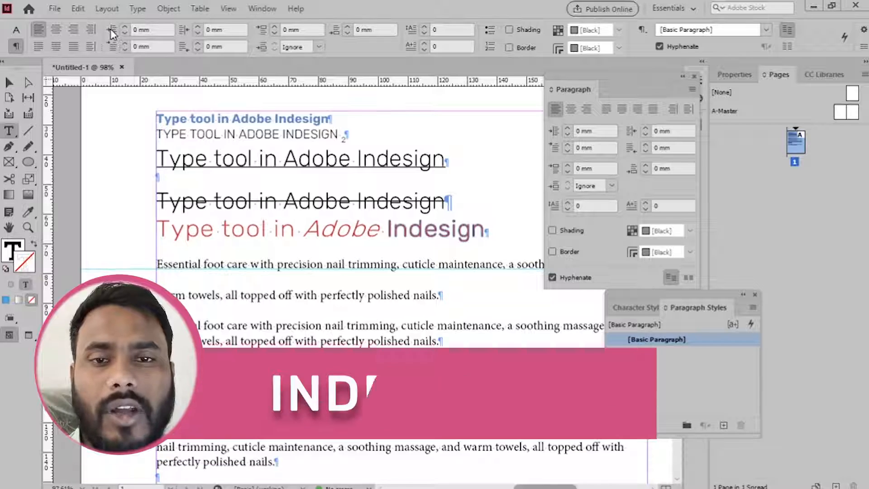
Indent the whole second body paragraph about 5 mm from the left and the third body paragraph's first line by about 5 mm
{"action": "left_click_drag", "start_coordinate": [157, 325], "coordinate": [442, 338]}
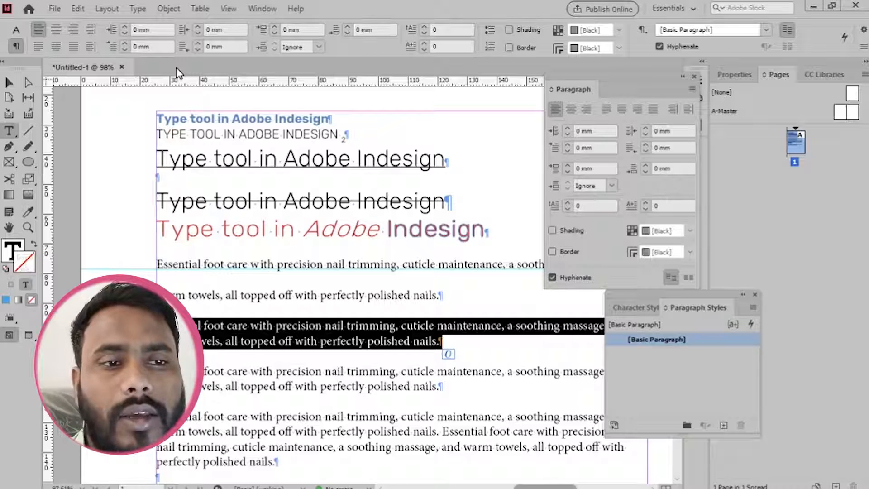
{"action": "left_click", "coordinate": [125, 27]}
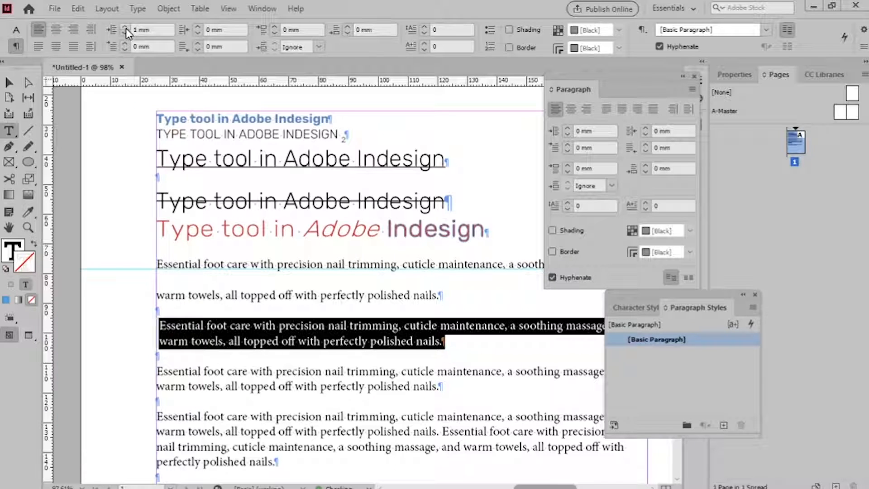
{"action": "triple_click", "coordinate": [233, 387]}
{"action": "left_click", "coordinate": [233, 386]}
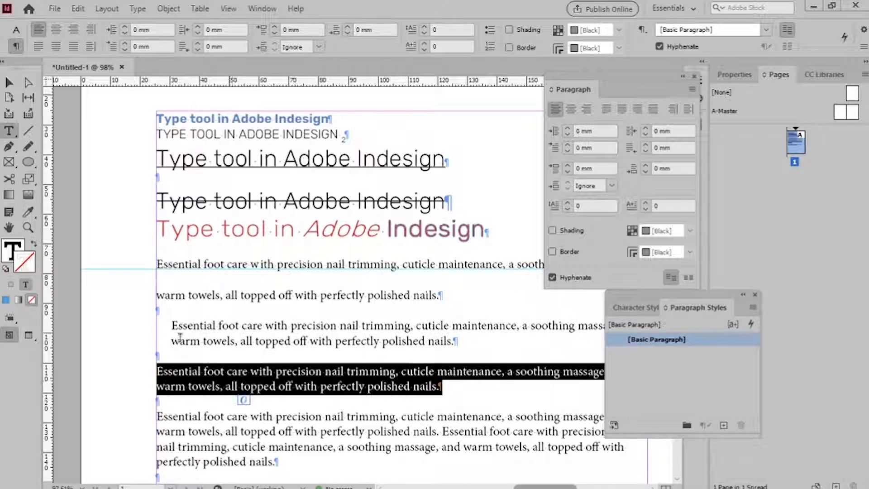
{"action": "left_click", "coordinate": [125, 44]}
{"action": "left_click", "coordinate": [125, 44]}
{"action": "left_click", "coordinate": [125, 44]}
{"action": "left_click", "coordinate": [124, 44]}
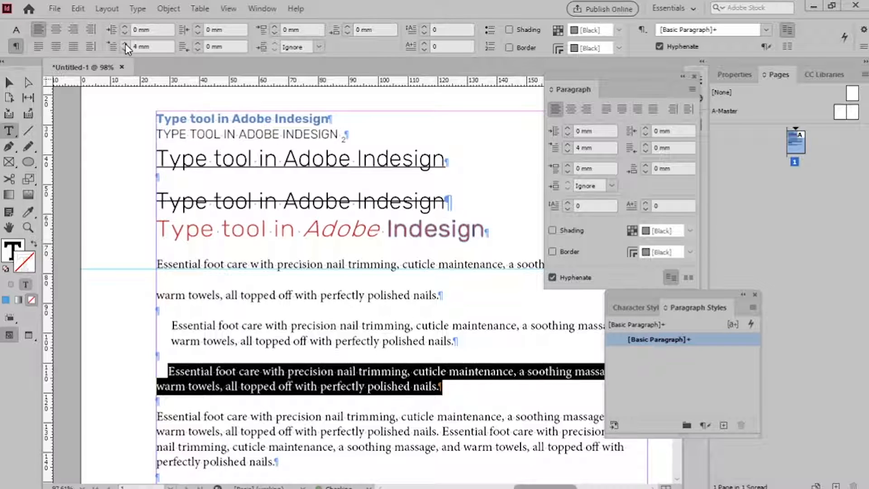
{"action": "left_click", "coordinate": [125, 44]}
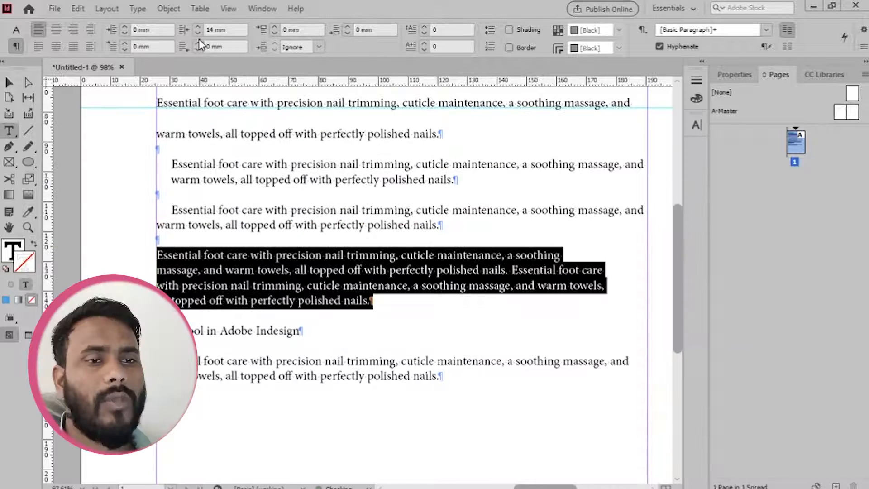
Set the right indent of the four-line body paragraph to 6 mm
{"action": "left_click", "coordinate": [198, 34]}
{"action": "left_click", "coordinate": [198, 34]}
{"action": "left_click", "coordinate": [198, 34]}
{"action": "left_click", "coordinate": [198, 35]}
{"action": "left_click", "coordinate": [198, 34]}
{"action": "left_click", "coordinate": [198, 34]}
{"action": "left_click", "coordinate": [198, 34]}
{"action": "left_click", "coordinate": [198, 34]}
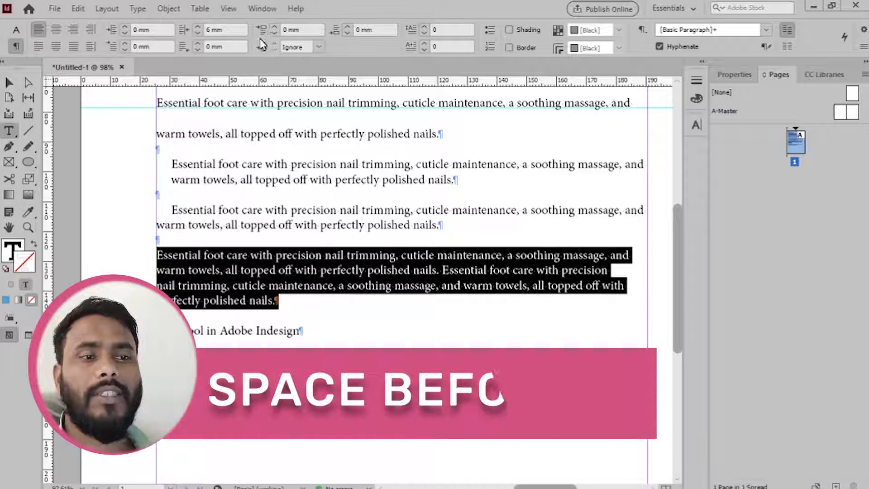
Copy the blue heading "Type tool in Adobe Indesign" into the empty line above the four-line body paragraph
{"action": "scroll", "coordinate": [383, 172], "scroll_direction": "up", "scroll_amount": 3}
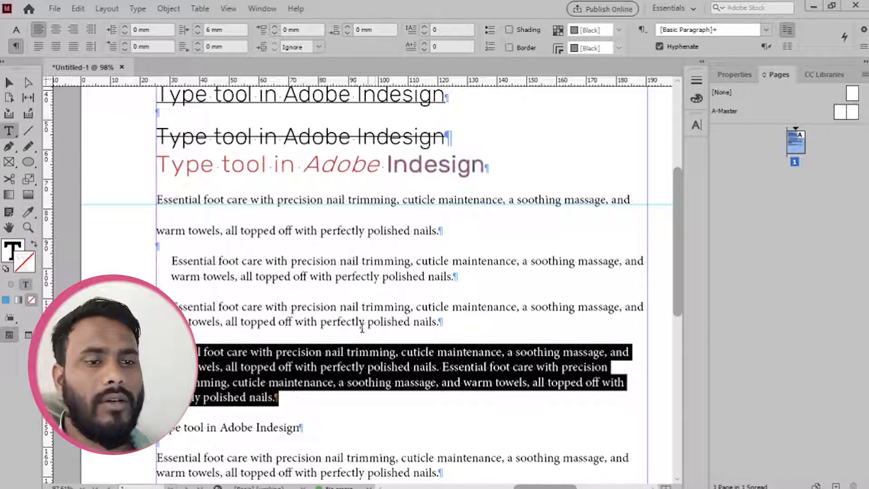
{"action": "scroll", "coordinate": [261, 190], "scroll_direction": "up", "scroll_amount": 3}
{"action": "left_click", "coordinate": [366, 149]}
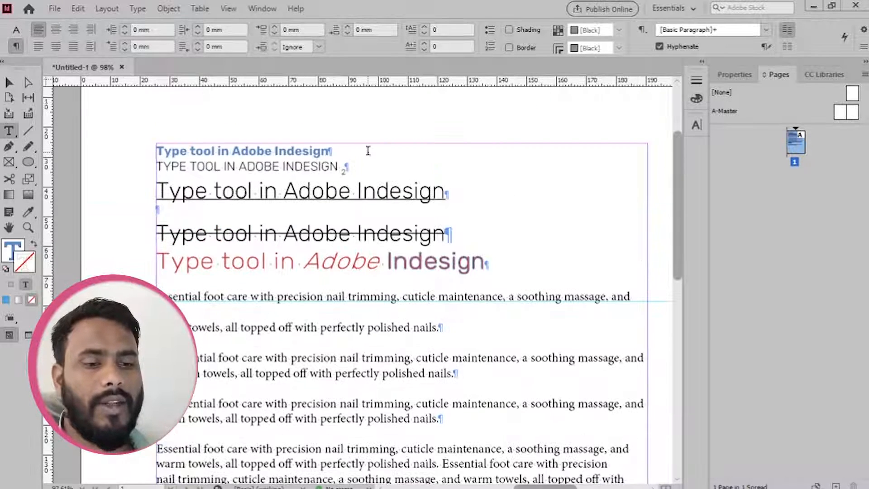
{"action": "triple_click", "coordinate": [367, 150]}
{"action": "key", "text": "ctrl+c"}
{"action": "scroll", "coordinate": [366, 192], "scroll_direction": "down", "scroll_amount": 3}
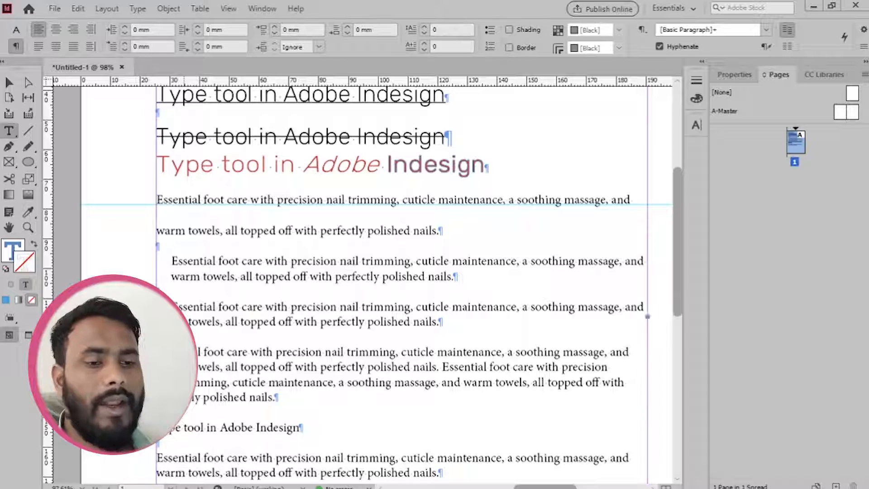
{"action": "key", "text": "ctrl+v"}
{"action": "triple_click", "coordinate": [332, 337]}
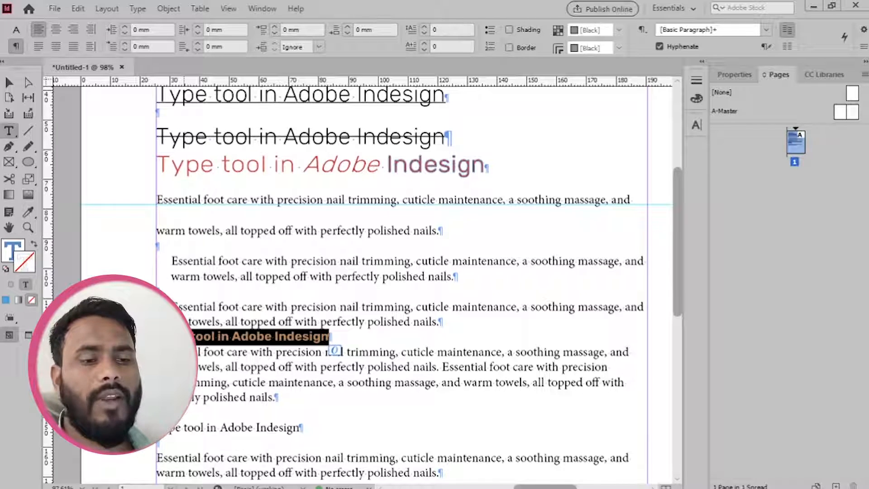
Give the pasted blue heading a space before of 5 mm and a space after of 2 mm
{"action": "left_click", "coordinate": [256, 340]}
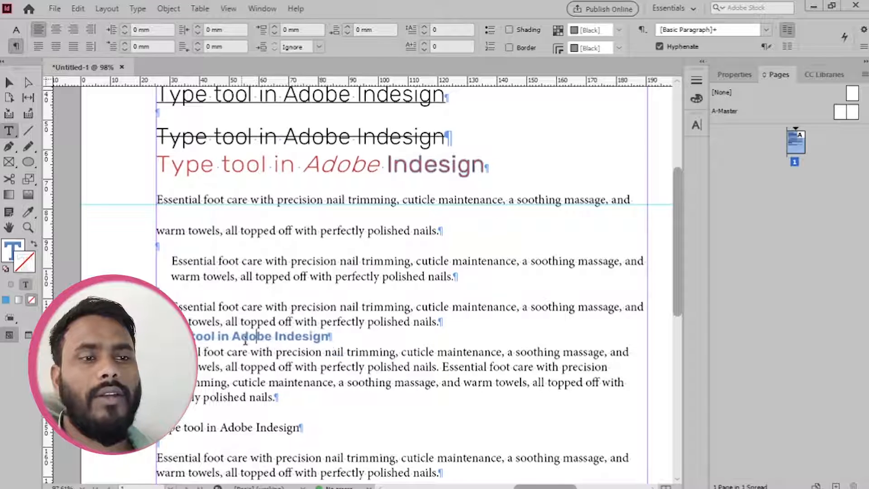
{"action": "left_click", "coordinate": [274, 27]}
{"action": "left_click", "coordinate": [275, 26]}
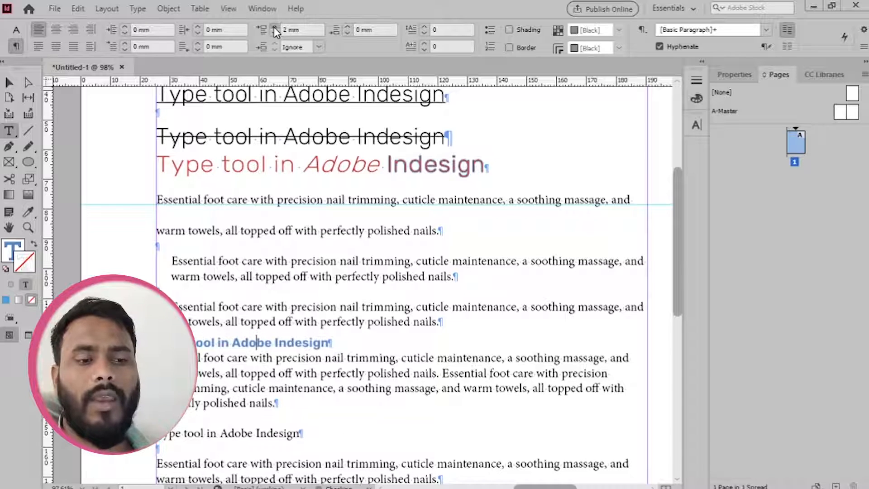
{"action": "left_click", "coordinate": [275, 27]}
{"action": "left_click", "coordinate": [274, 27]}
{"action": "left_click", "coordinate": [275, 27]}
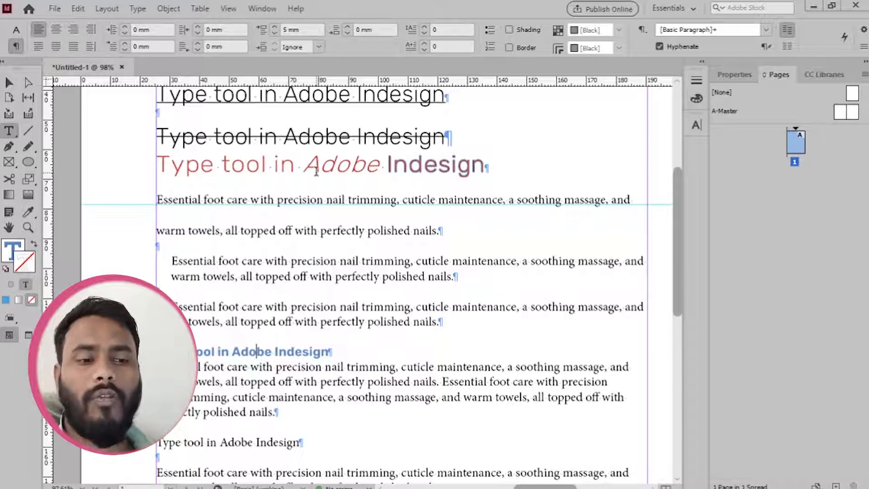
{"action": "left_click", "coordinate": [347, 27]}
{"action": "left_click", "coordinate": [348, 26]}
Apply a one-character drop cap three lines high to the four-line paragraph below the pasted blue heading
{"action": "scroll", "coordinate": [335, 241], "scroll_direction": "down", "scroll_amount": 5}
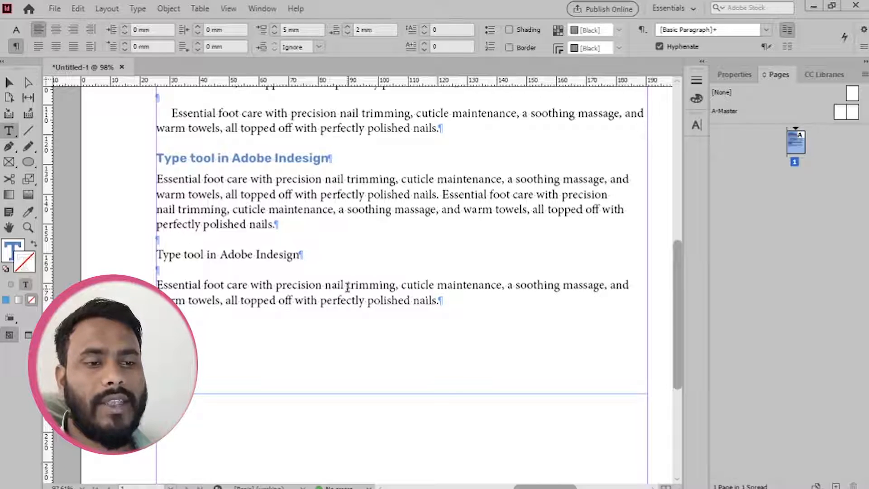
{"action": "left_click_drag", "start_coordinate": [296, 226], "coordinate": [168, 181]}
{"action": "left_click", "coordinate": [167, 179]}
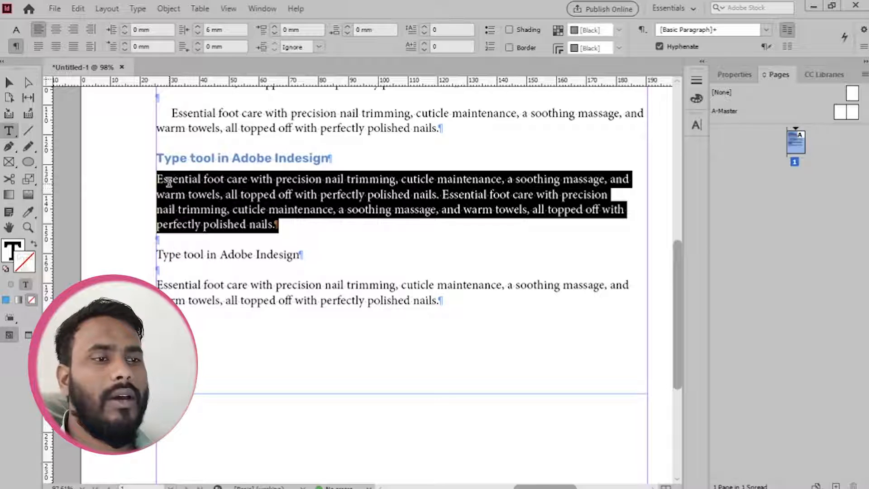
{"action": "left_click", "coordinate": [261, 208]}
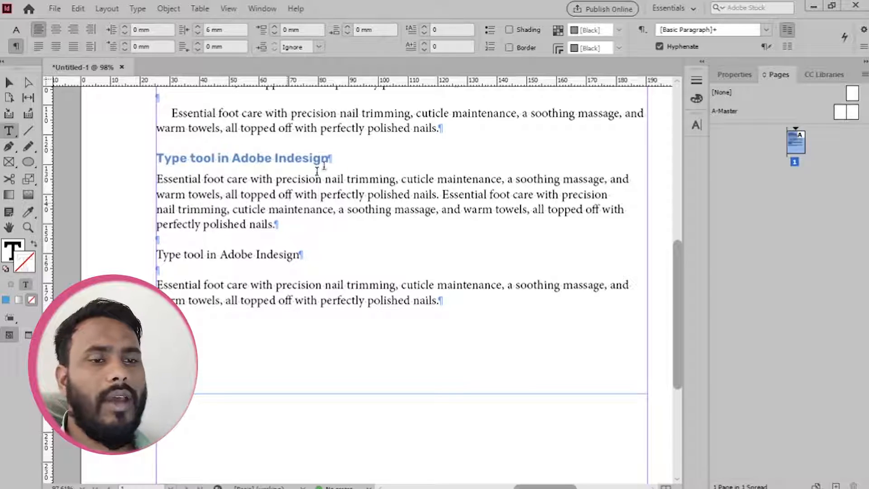
{"action": "left_click", "coordinate": [424, 27]}
{"action": "left_click", "coordinate": [424, 27]}
{"action": "left_click", "coordinate": [424, 27]}
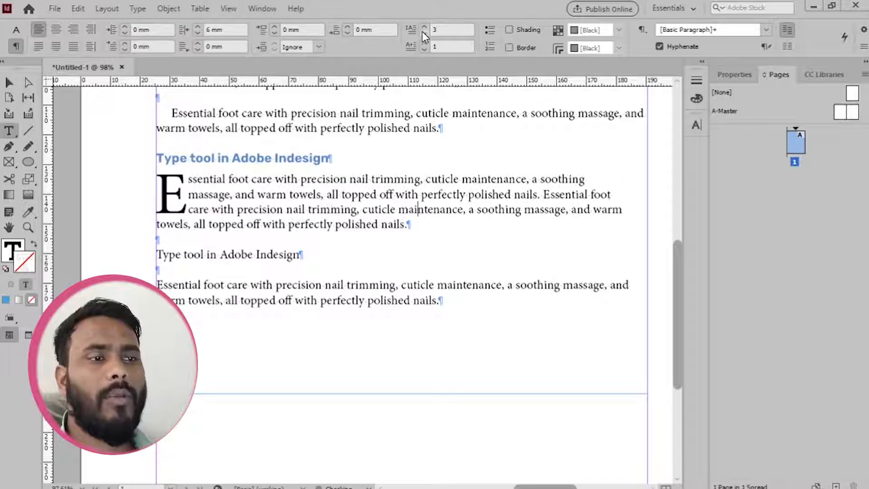
Try a two-line drop cap, then increase its number of characters and set its height to three lines
{"action": "left_click", "coordinate": [423, 33]}
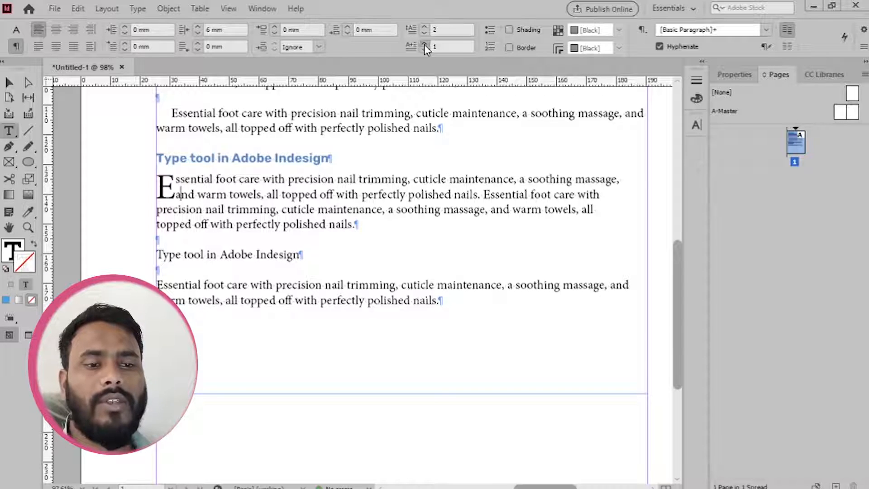
{"action": "left_click", "coordinate": [425, 45]}
{"action": "left_click", "coordinate": [424, 27]}
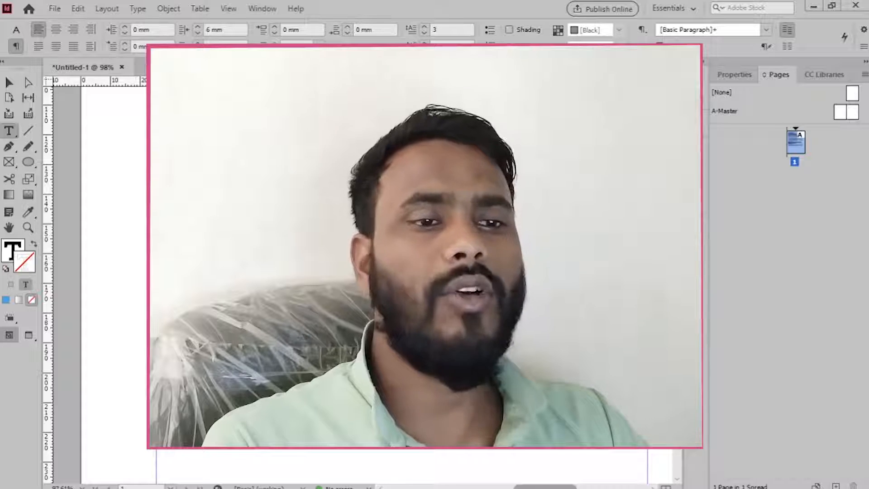